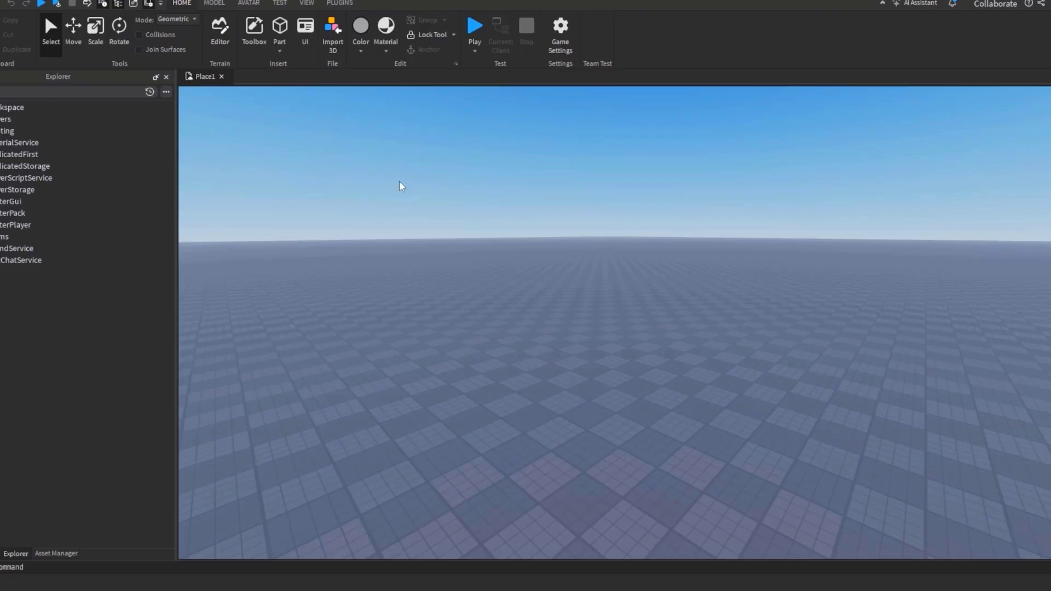
Launch the Moon Animator from the installed Moon Animation Suite plugin.
click(339, 3)
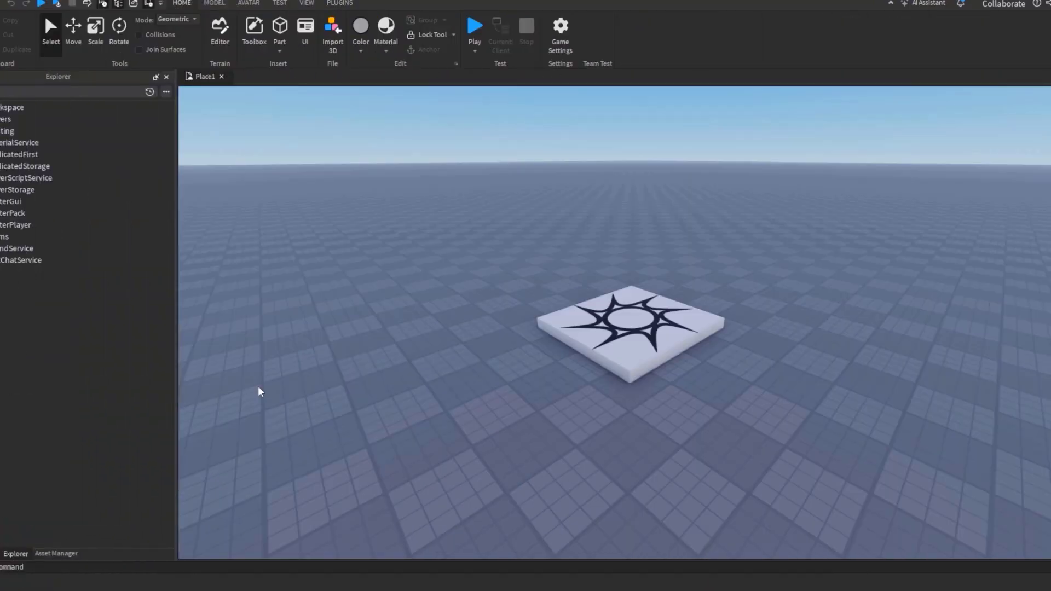
click(74, 554)
click(167, 76)
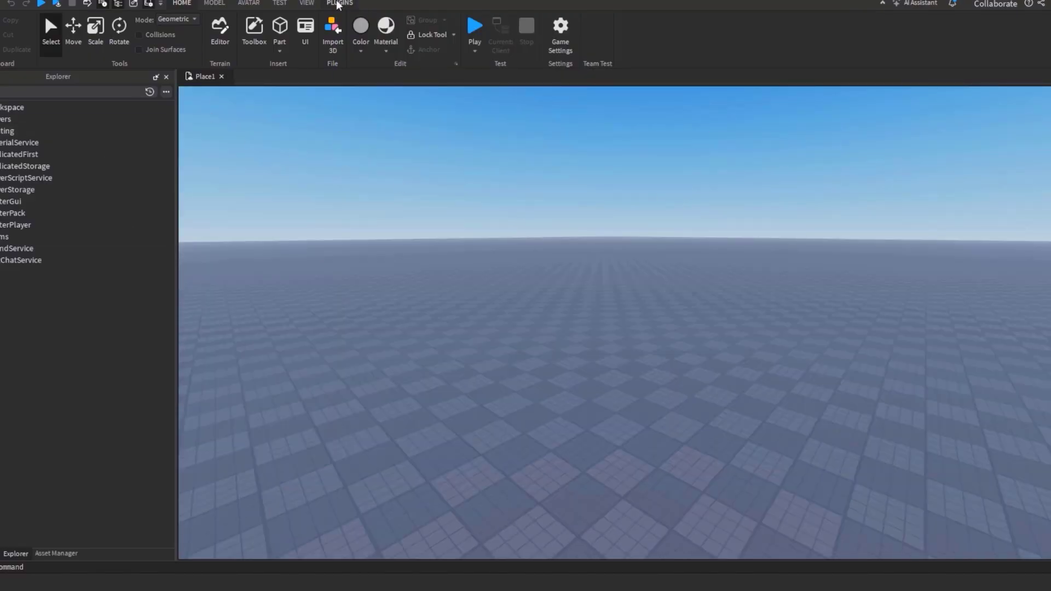
click(338, 3)
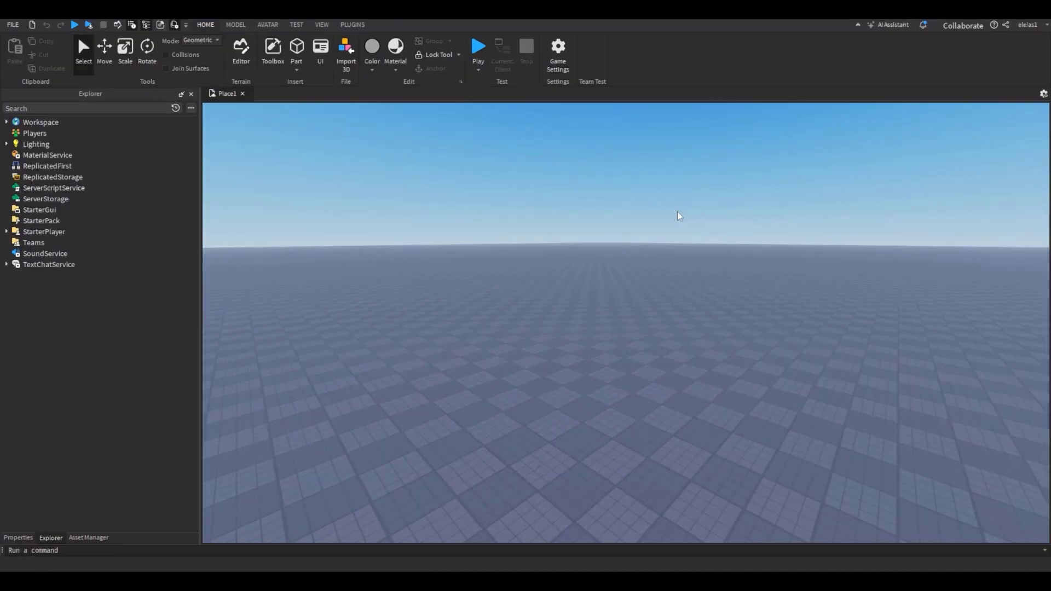
click(351, 25)
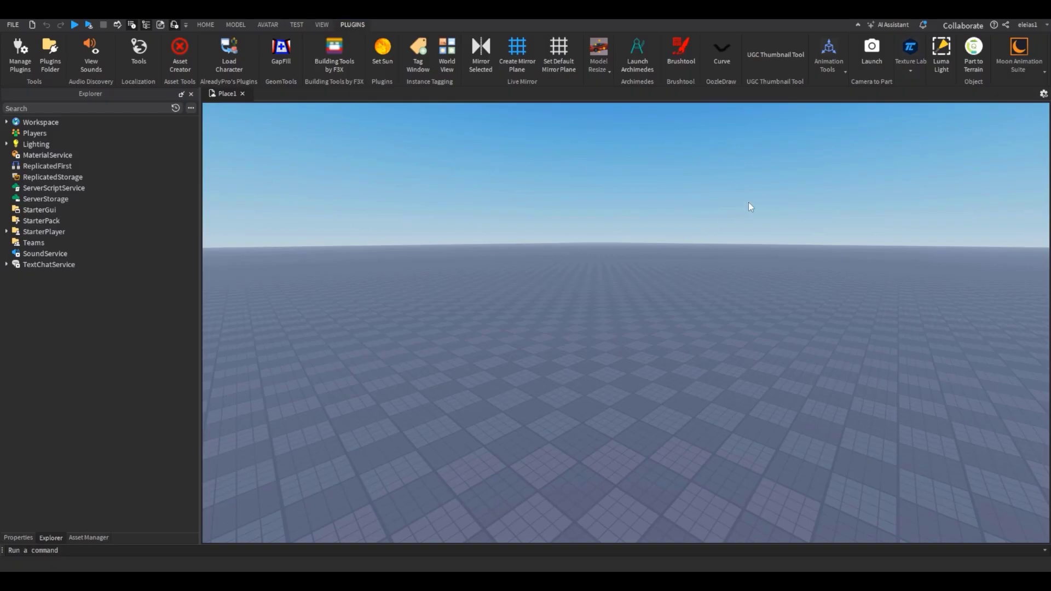
click(1018, 52)
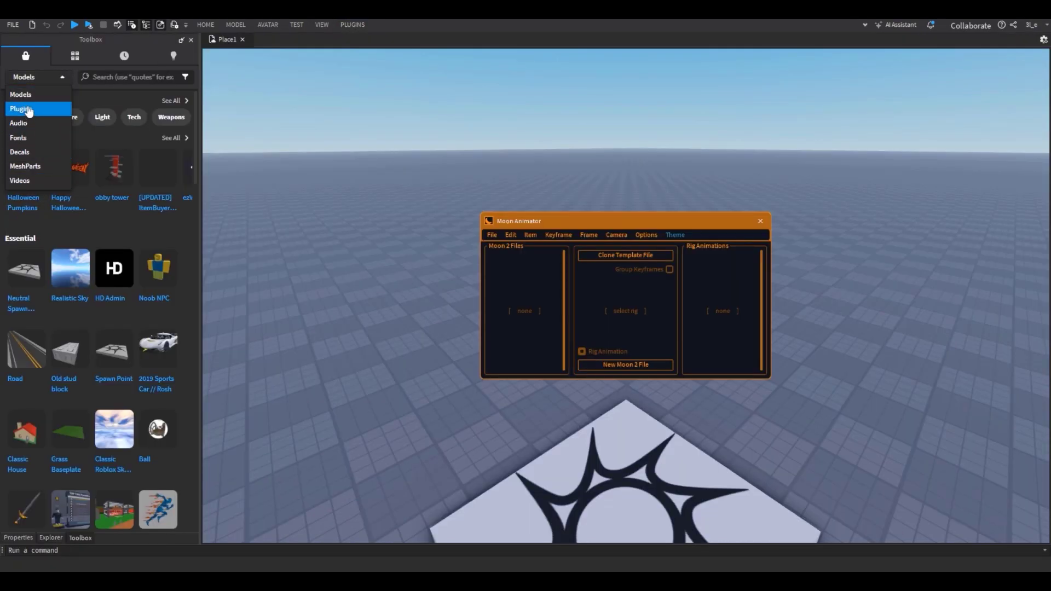
Search the Toolbox's plugin category for "moon animator".
click(28, 110)
text(moon animator)
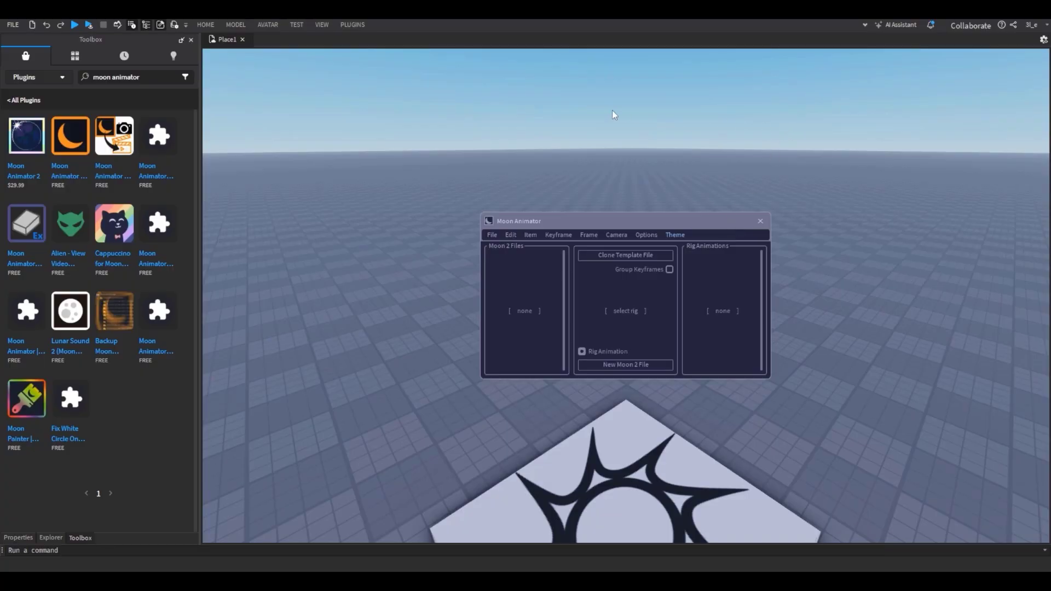
right_drag(458, 164, 453, 164)
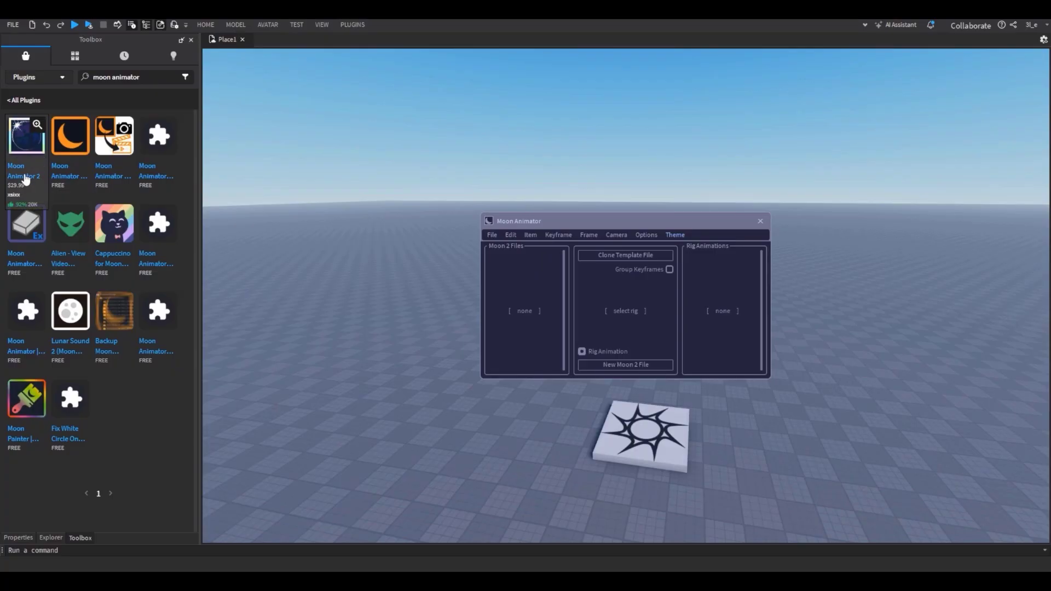
Close the Moon Animator window and bring the spawn location into clear view.
right_drag(786, 216, 786, 216)
key(w)
click(761, 221)
right_drag(774, 252, 774, 253)
key(e)
right_drag(664, 273, 653, 272)
key(s)
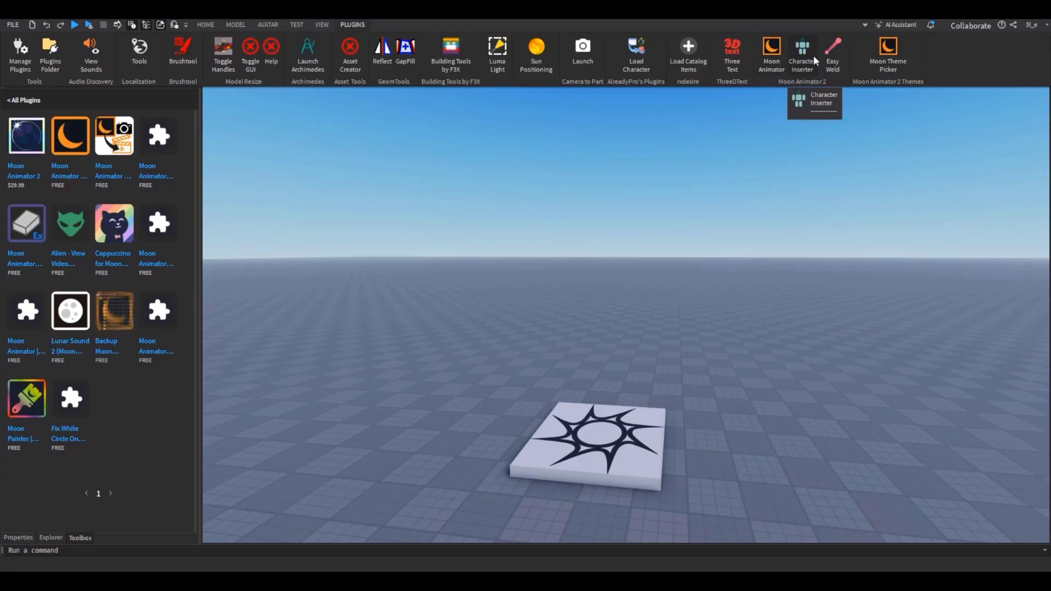
Insert the account's avatar as an R6 rig with Character Inserter and close the inserter.
click(802, 52)
click(604, 309)
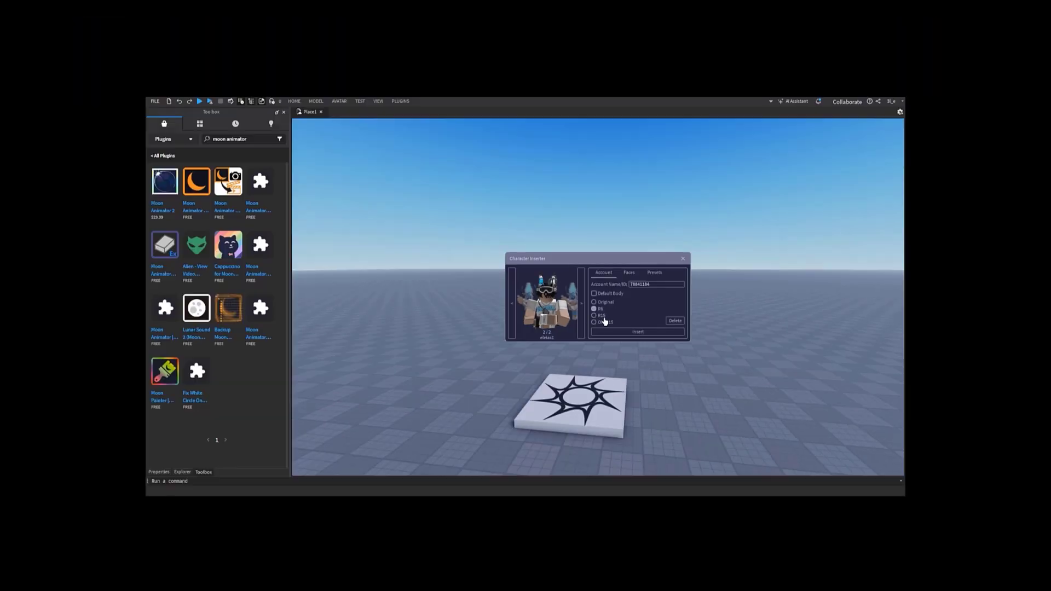
click(618, 332)
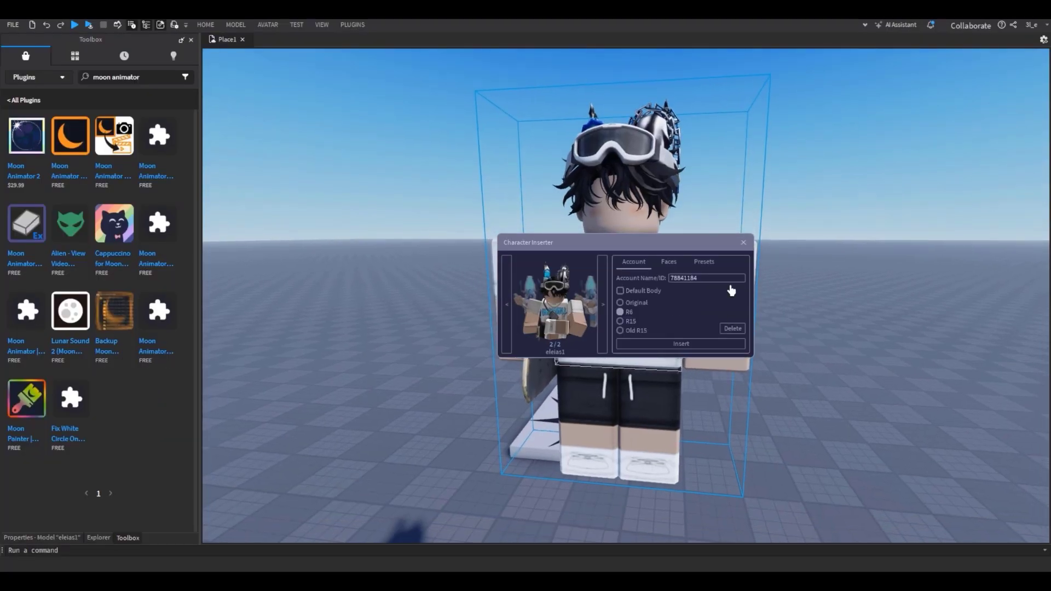
click(682, 258)
drag(735, 270, 687, 373)
scroll(688, 373, up, 5)
click(755, 439)
scroll(755, 439, up, 6)
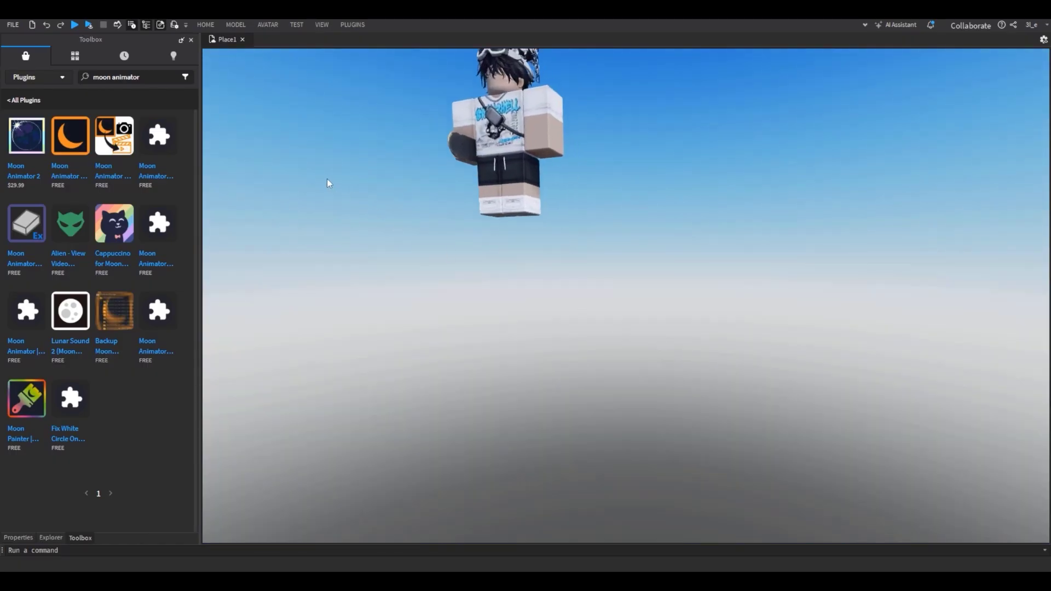
scroll(326, 179, up, 5)
scroll(228, 100, down, 3)
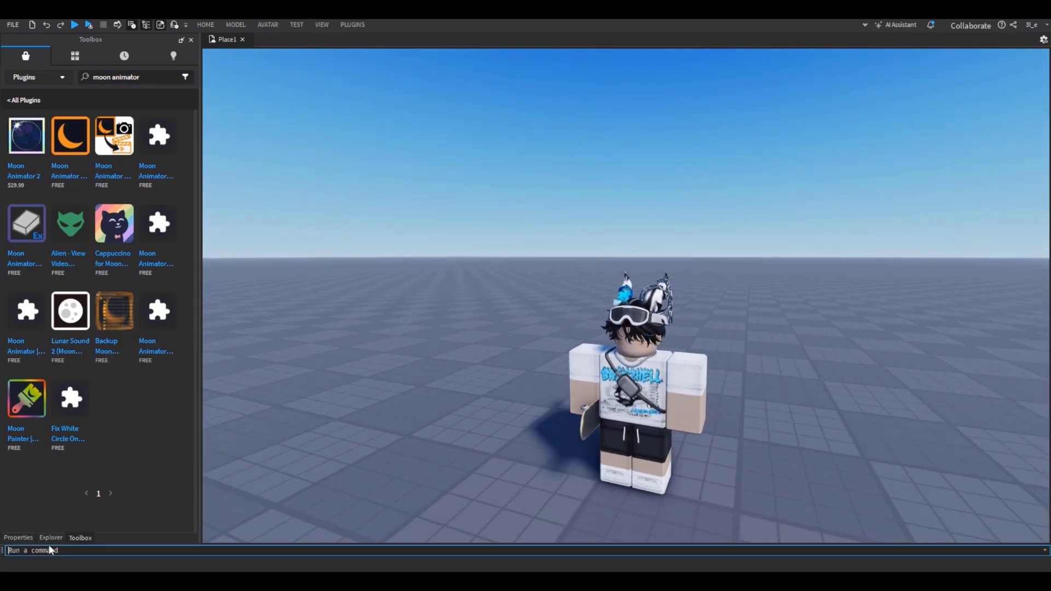
Reopen Moon Animator and create a new rig animation for the inserted character, with the window clear of the character.
click(51, 538)
click(352, 25)
click(776, 55)
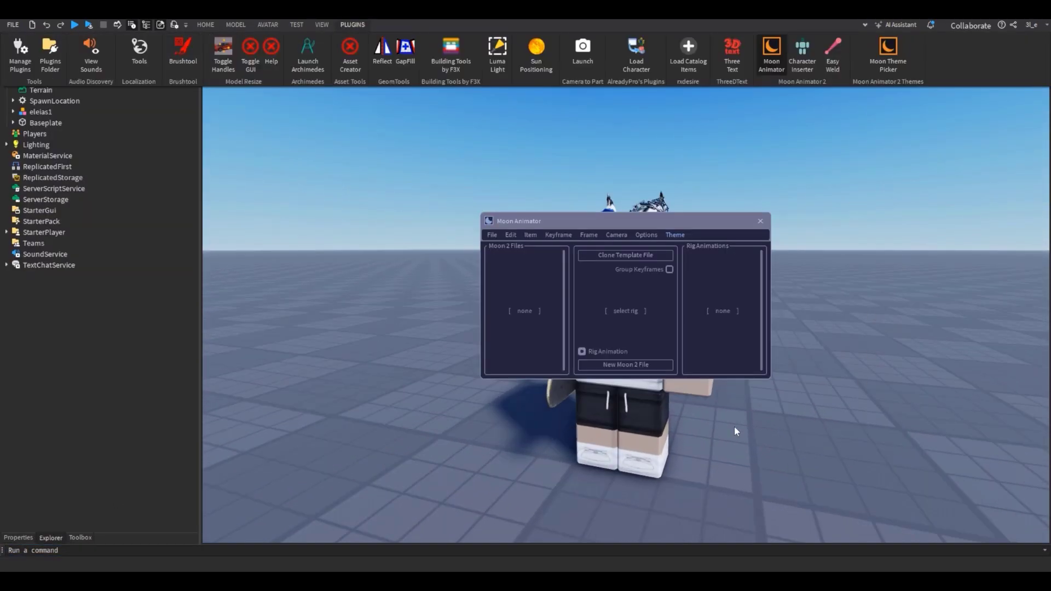
click(734, 427)
drag(623, 223, 334, 391)
click(567, 315)
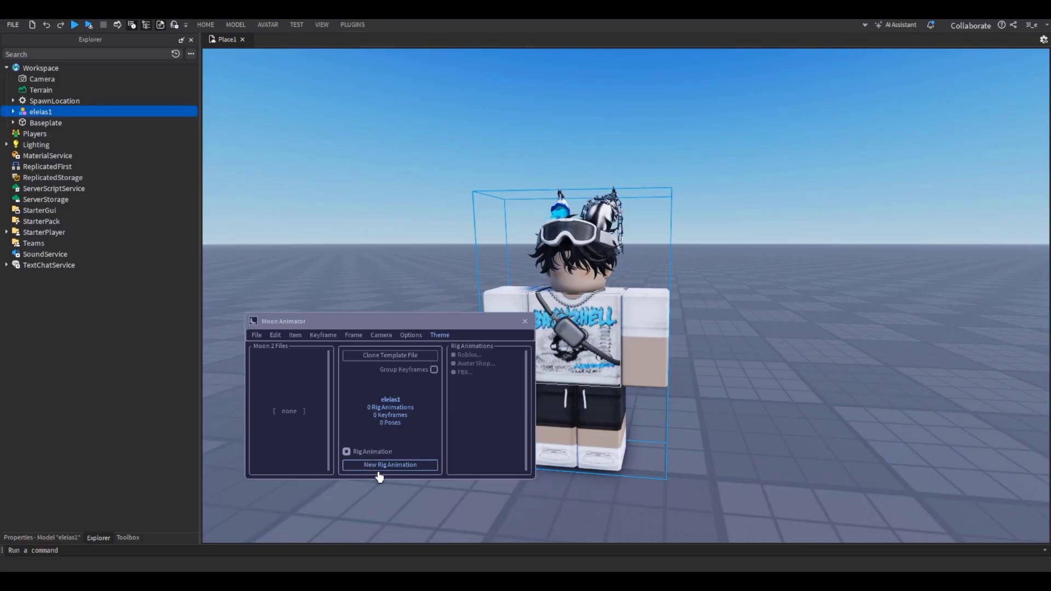
click(379, 465)
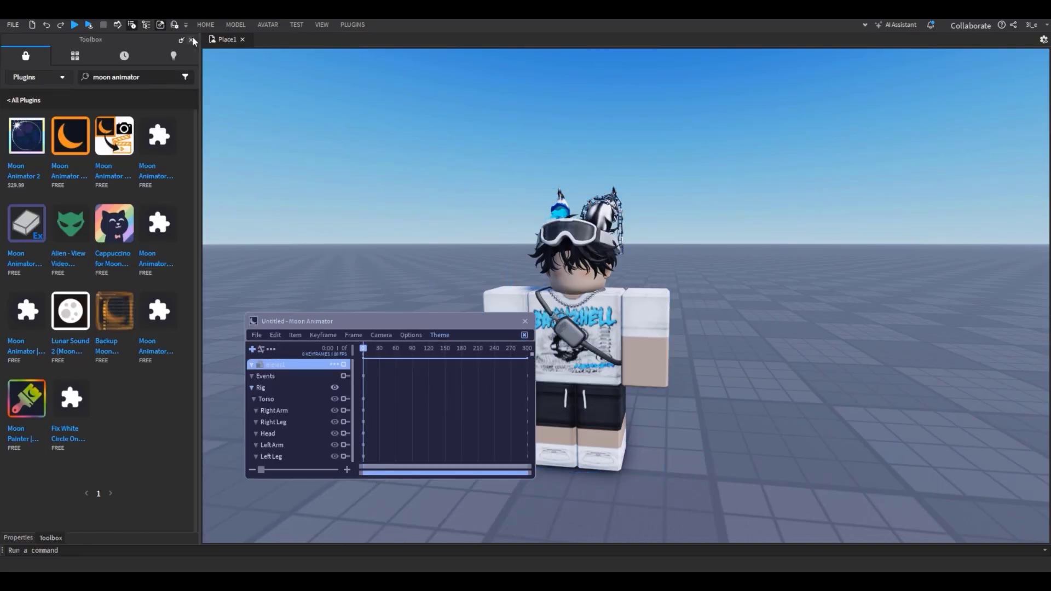
Close the docked Toolbox to enlarge the viewport and frame the character.
click(192, 37)
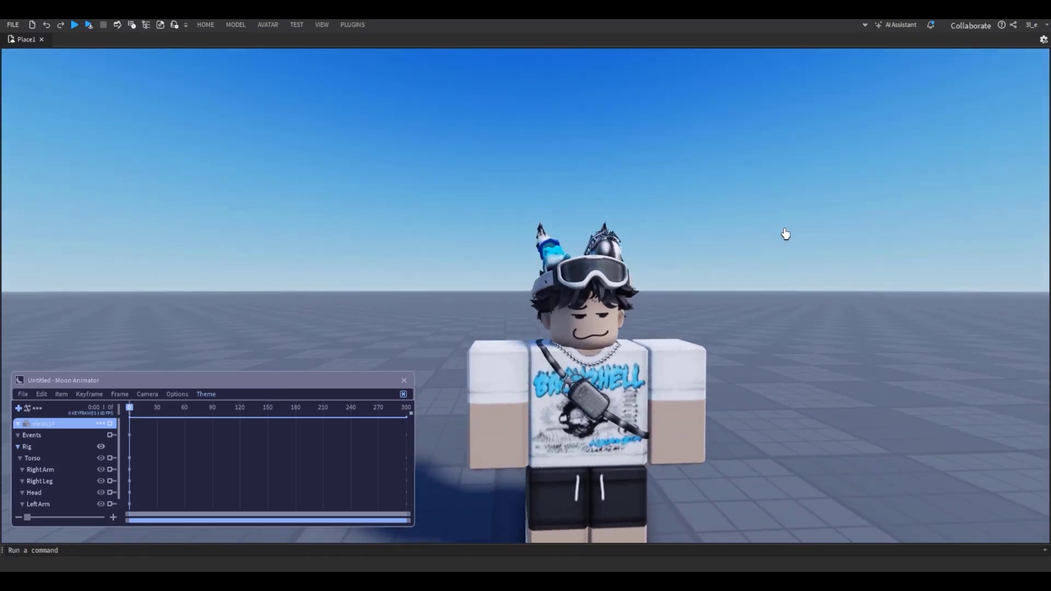
scroll(786, 230, down, 5)
scroll(786, 233, down, 8)
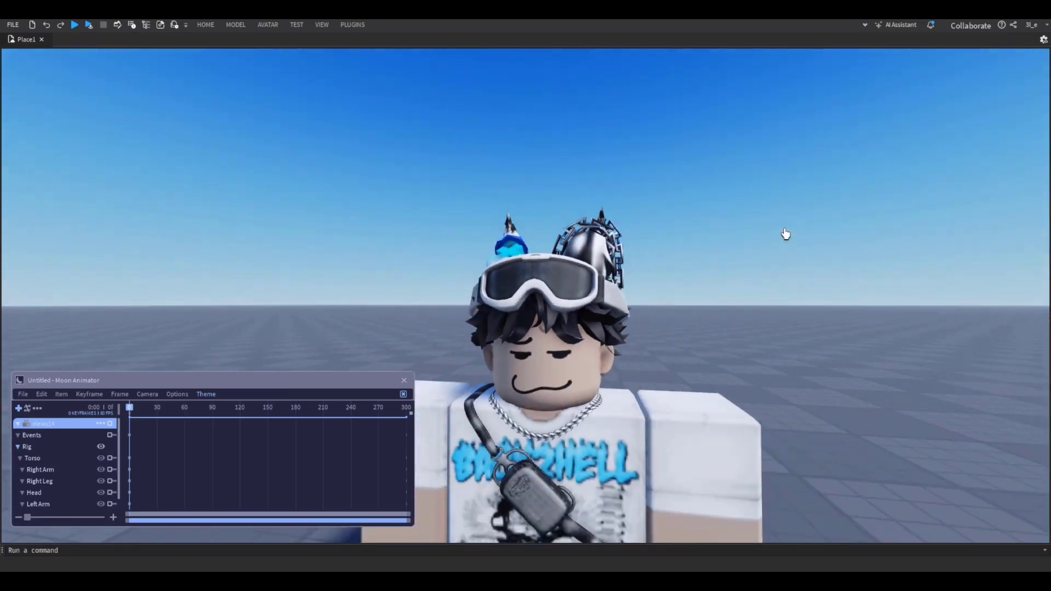
scroll(786, 234, down, 10)
scroll(790, 378, up, 8)
scroll(786, 370, down, 5)
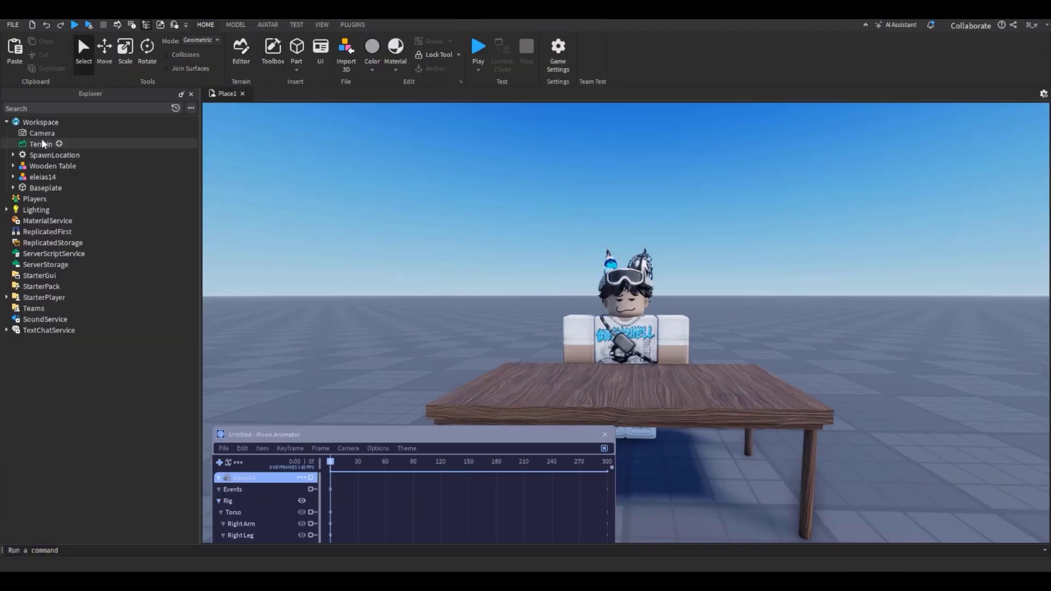
Set the Workspace camera's FieldOfView to 35.
click(38, 134)
click(120, 451)
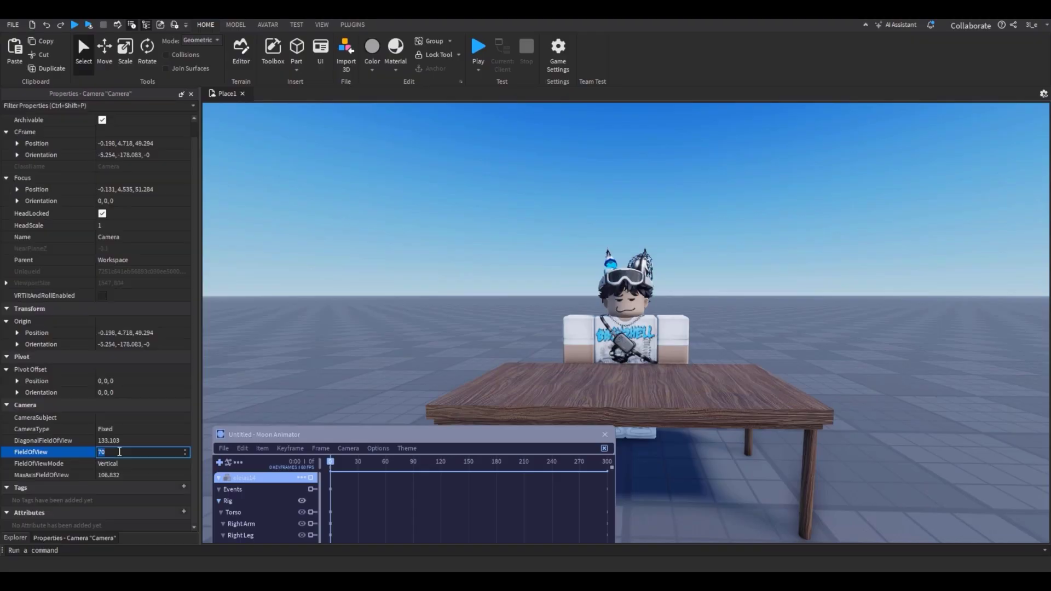
text(35)
key(Return)
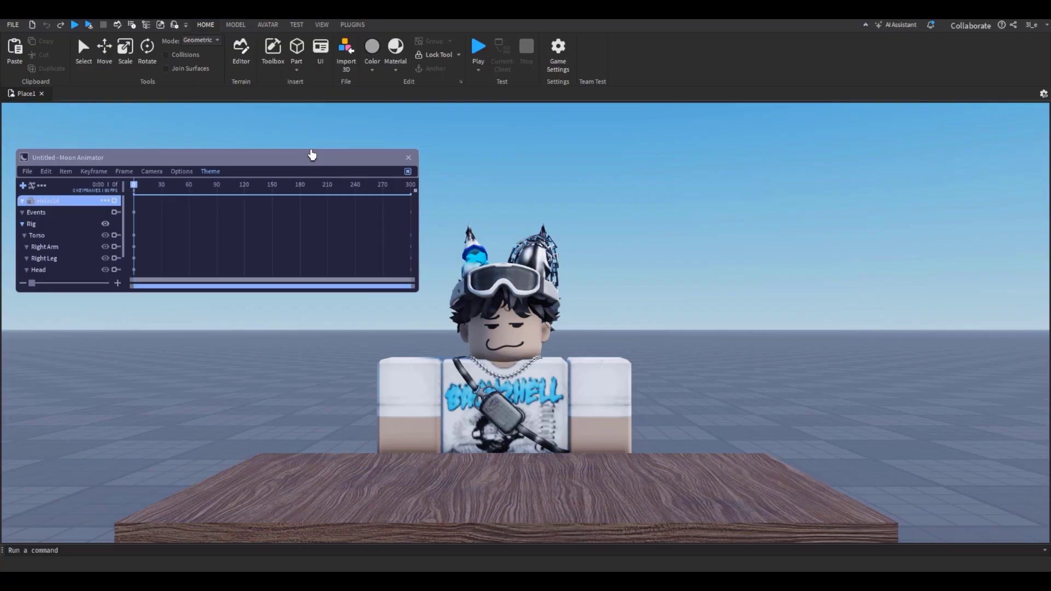
Pose the torso, head and both arms at frame 0 so the character leans its head on its raised left arm.
click(421, 387)
click(535, 390)
drag(715, 414, 663, 400)
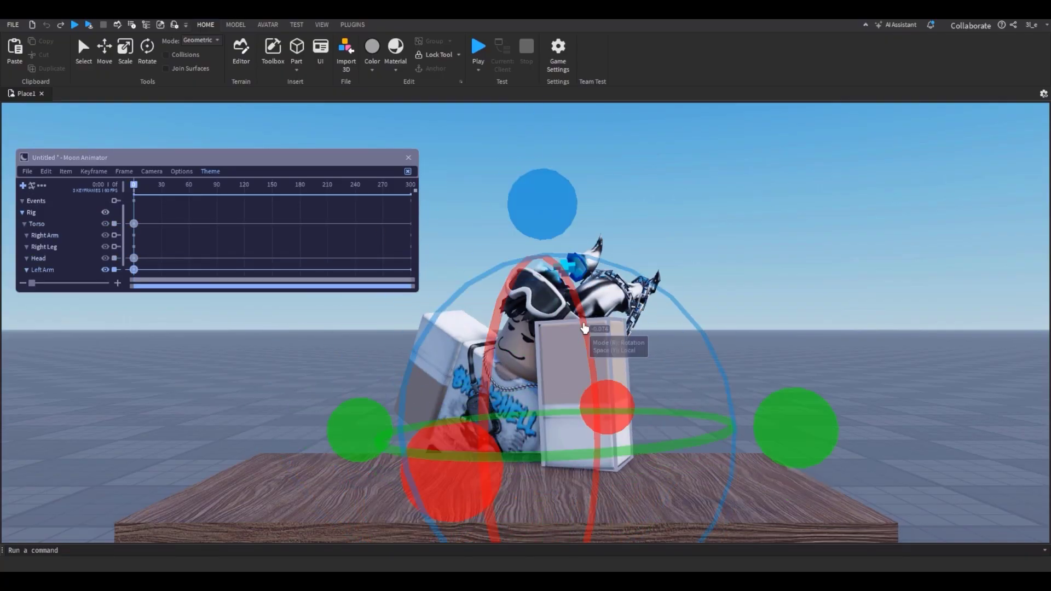
click(812, 339)
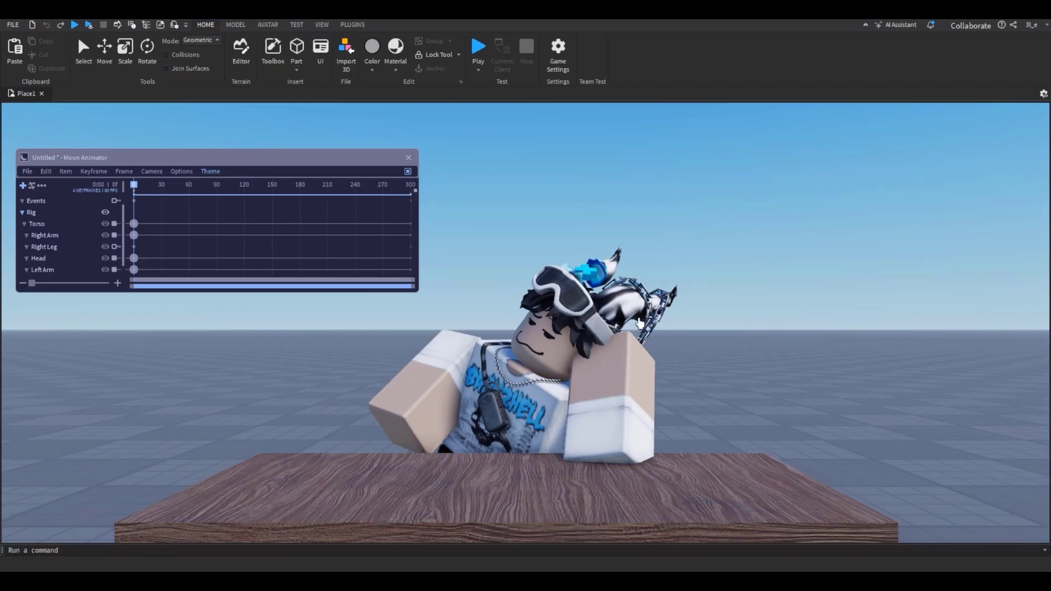
Key a second pose for the torso, right arm and left arm at frame 20 and play the animation from the start.
scroll(166, 228, up, 4)
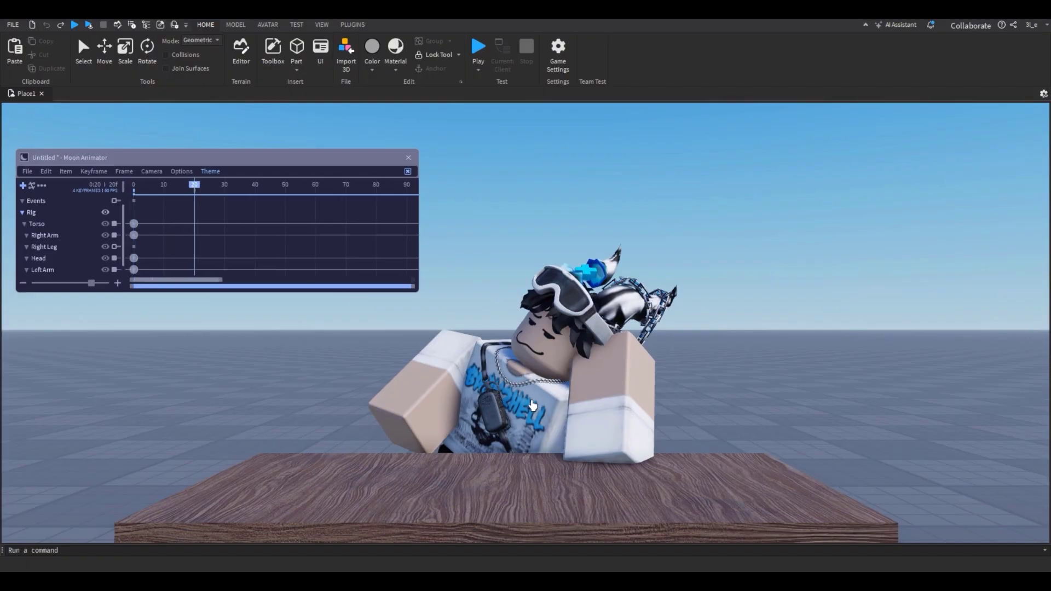
click(508, 405)
drag(638, 408, 676, 465)
click(410, 407)
drag(470, 195, 586, 375)
click(621, 359)
drag(714, 284, 747, 317)
drag(444, 251, 766, 524)
drag(194, 189, 96, 197)
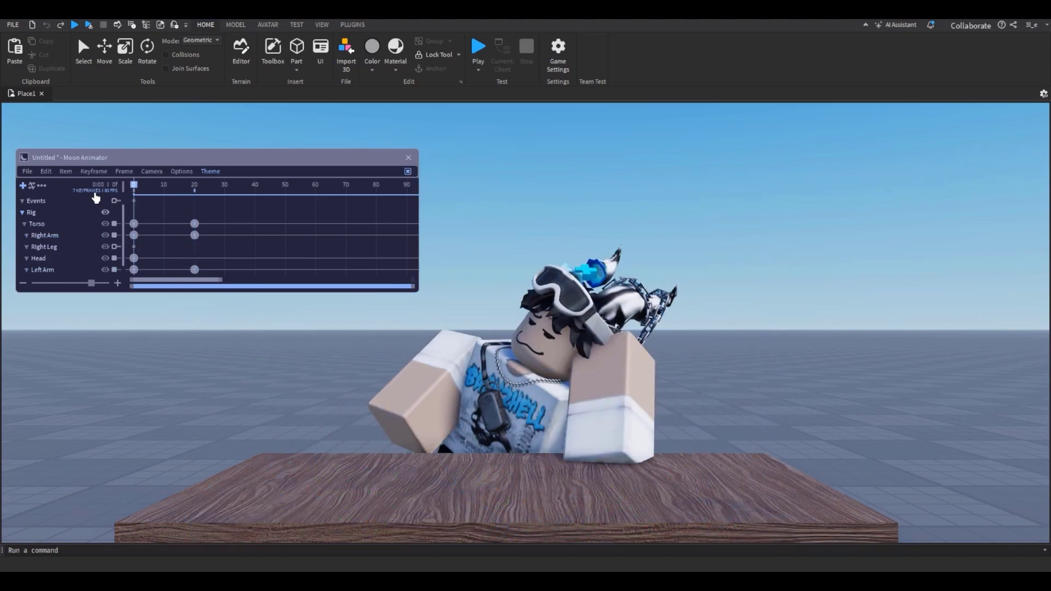
key(space)
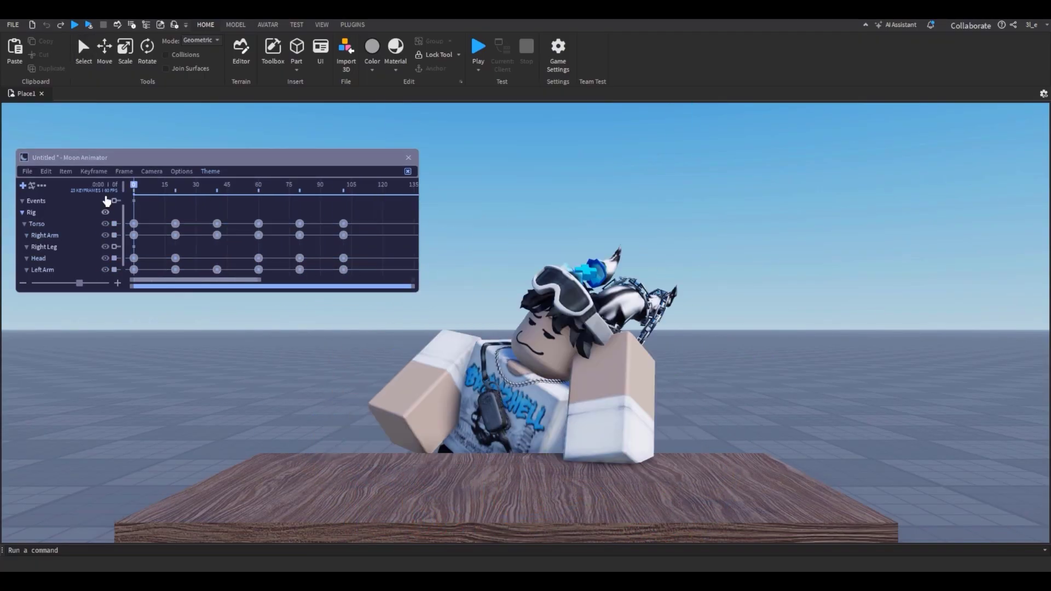
Scrub through the keyed poses on the timeline to review the movement from frame 0.
drag(105, 198, 168, 232)
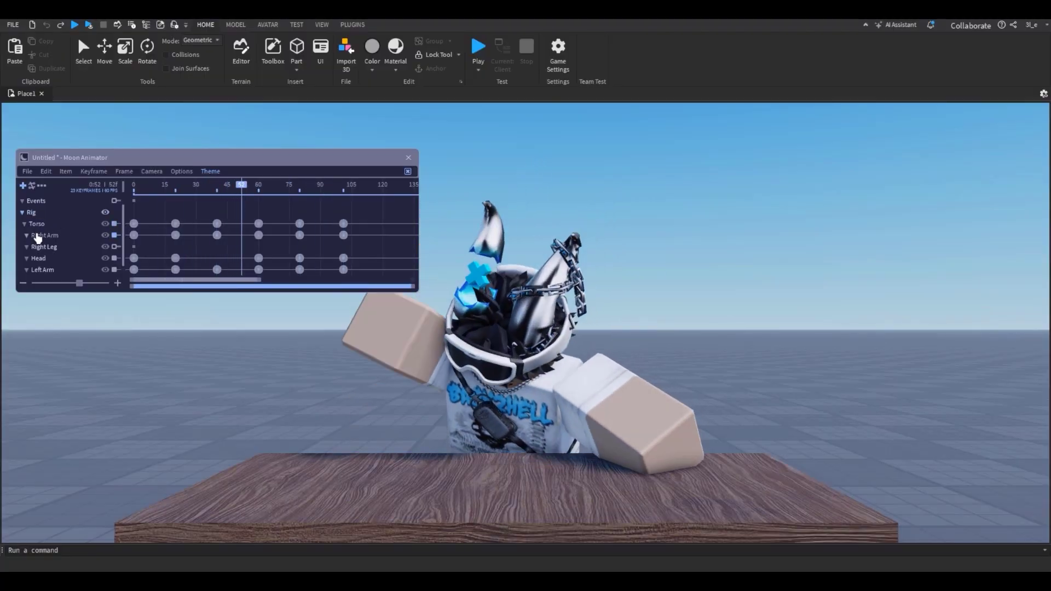
click(134, 189)
drag(133, 190, 175, 191)
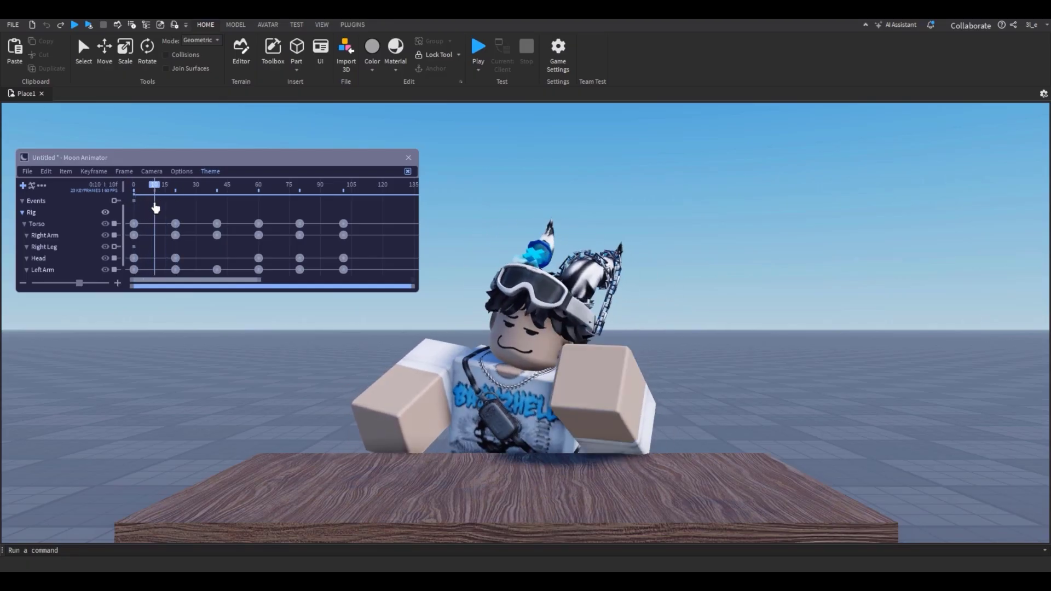
Key an adjusted left arm pose at frame 10 and scrub through the opening frames to check it.
click(607, 395)
mouse_move(156, 192)
mouse_down()
mouse_move(136, 193)
mouse_move(155, 196)
mouse_up()
drag(485, 285, 630, 339)
drag(625, 234, 628, 252)
click(140, 191)
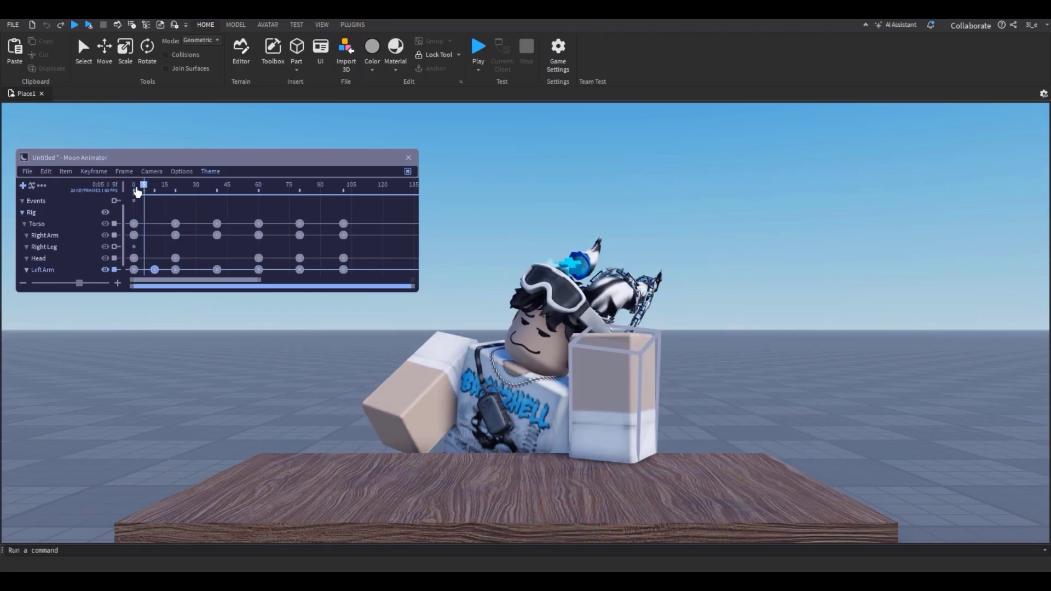
drag(156, 197, 179, 213)
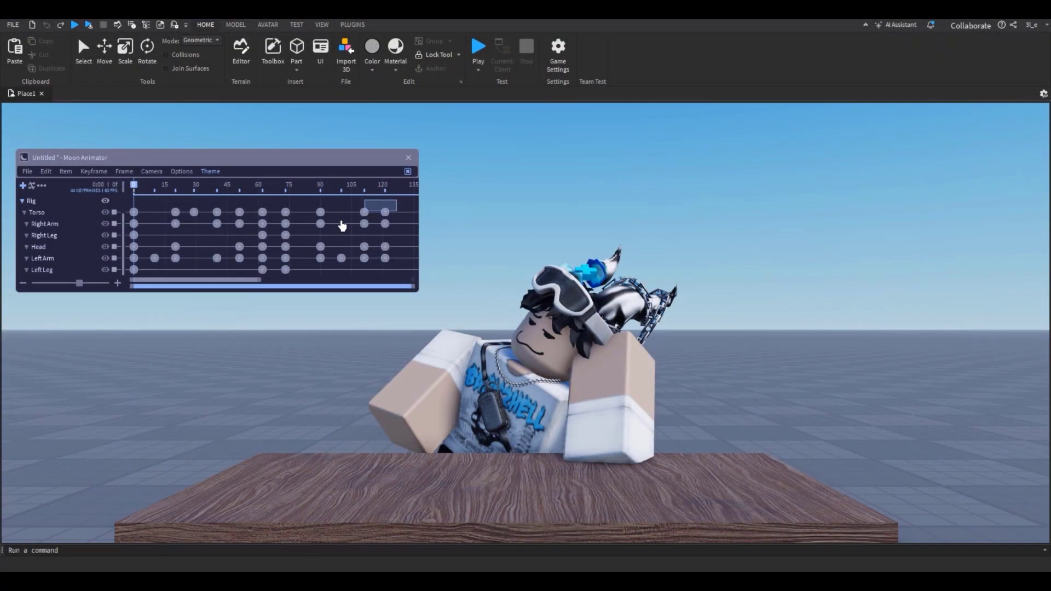
Select the keyframes on all rig tracks, shift them back to start at frame 0, and play the animation.
drag(342, 225, 23, 339)
scroll(207, 253, up, 2)
scroll(210, 256, down, 5)
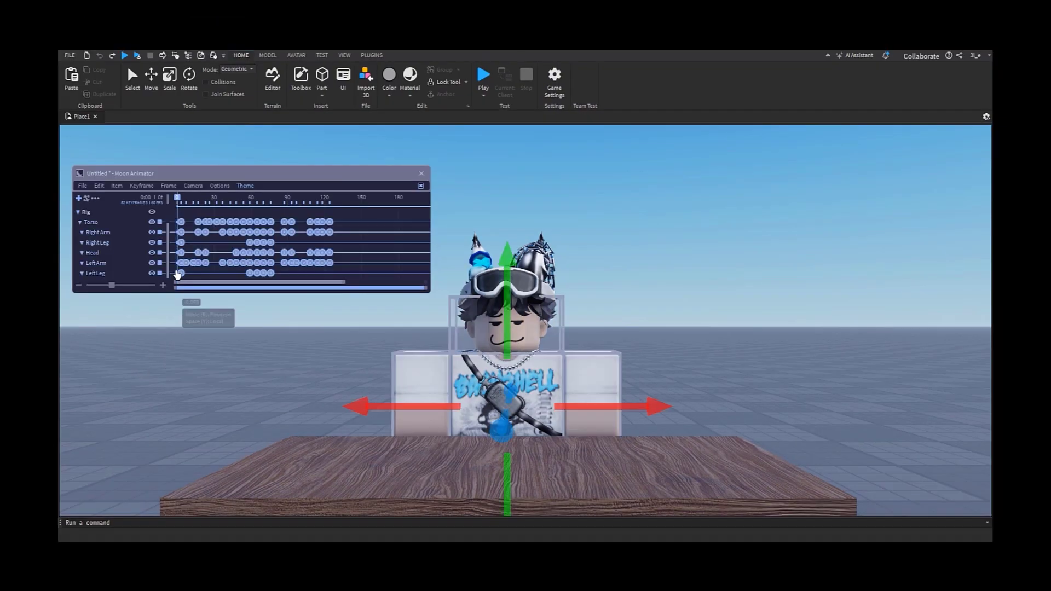
drag(140, 213, 113, 221)
key(space)
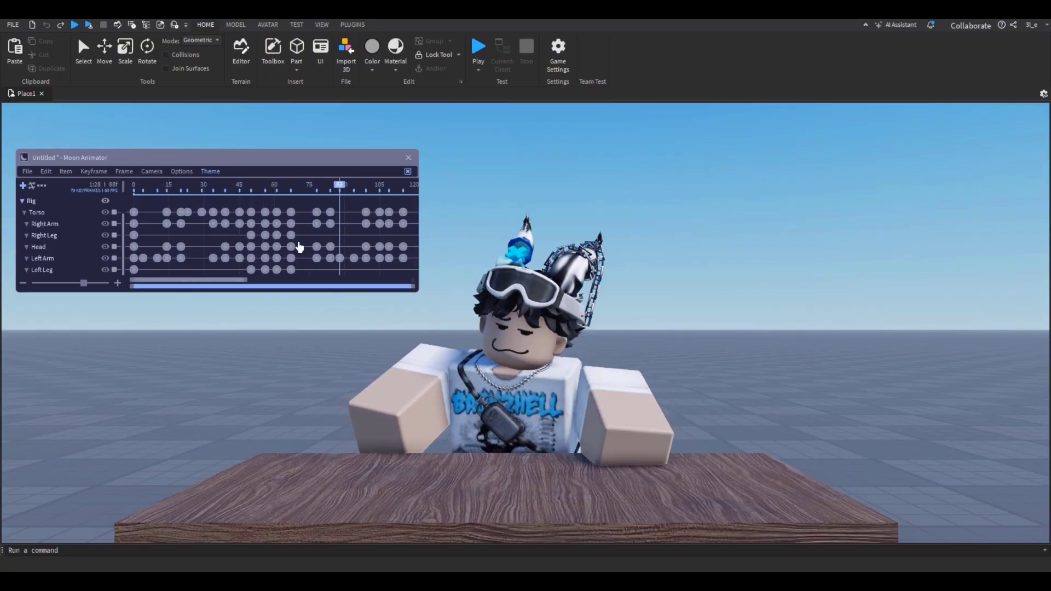
Ease all of the rig's keyframes with the Quad style and InOut direction, and play the result.
key(space)
scroll(300, 247, down, 4)
drag(319, 212, 72, 365)
click(92, 171)
click(104, 186)
click(145, 284)
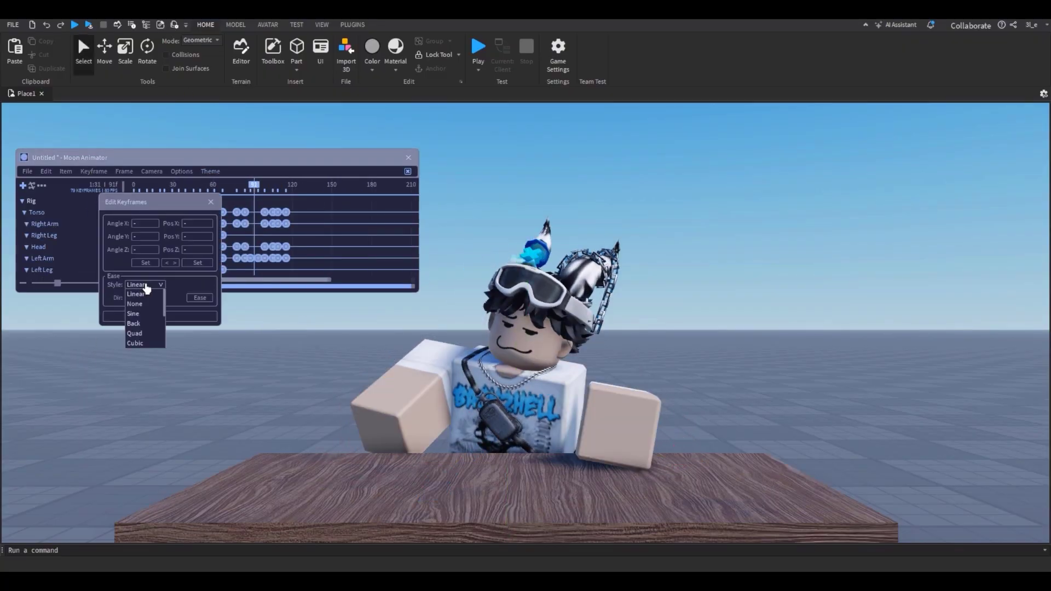
click(139, 334)
click(153, 298)
click(145, 329)
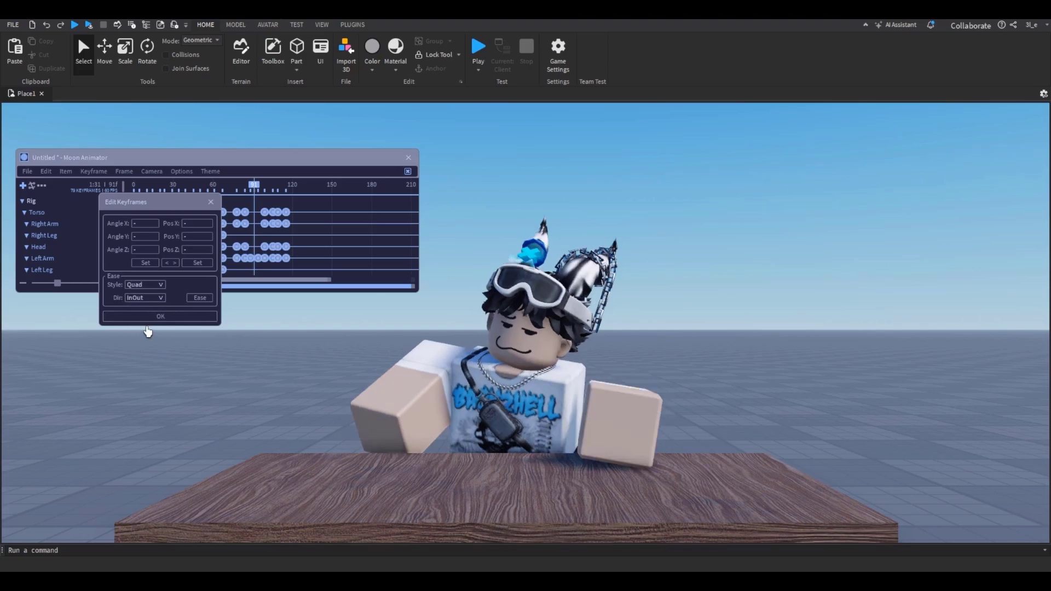
click(195, 298)
key(space)
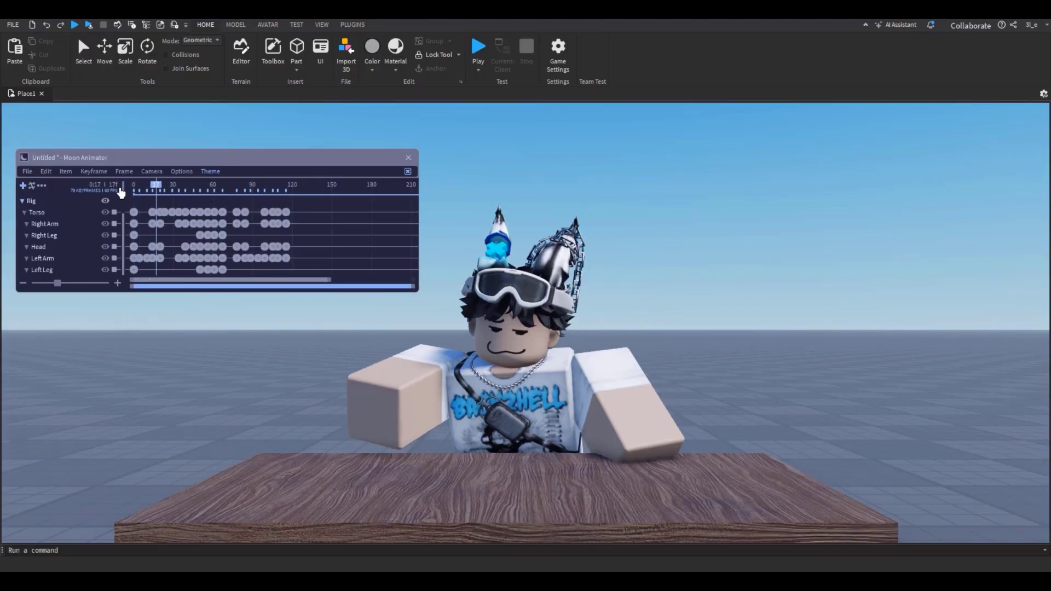
Select the keyframes around frames 60 to 67 on all rig tracks and edit their easing.
drag(230, 192, 269, 277)
click(235, 191)
click(93, 172)
click(167, 213)
click(162, 285)
click(157, 301)
click(163, 314)
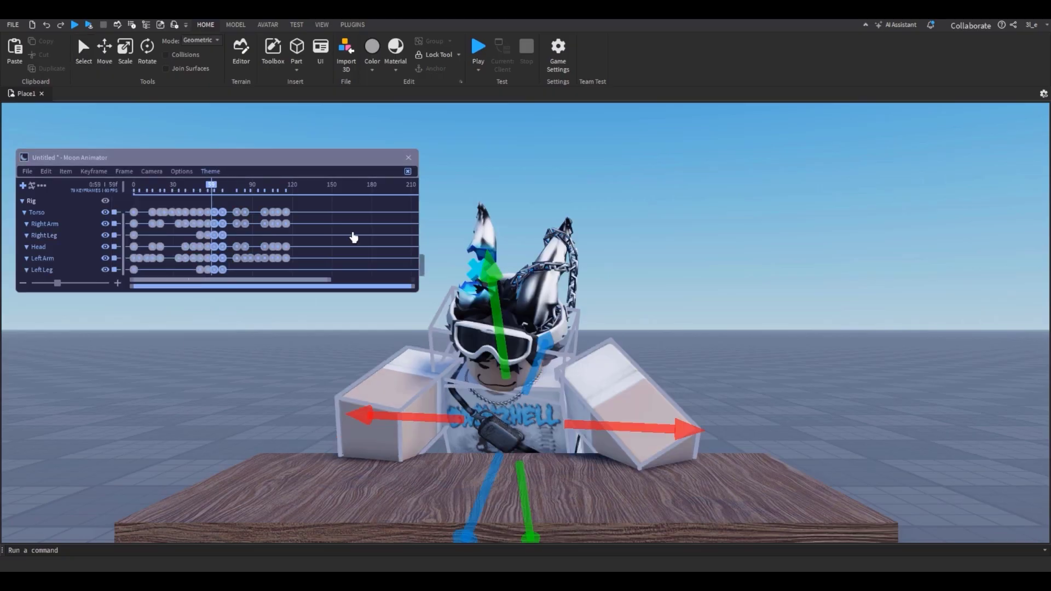
Play the animation to check the easing, and return to its start.
key(space)
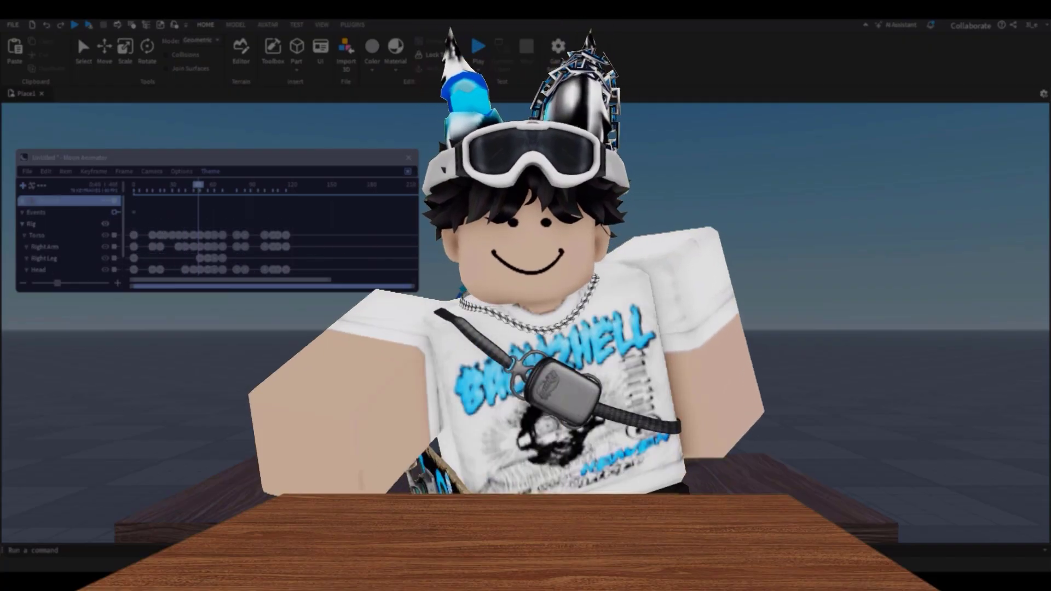
click(152, 172)
drag(297, 186, 87, 206)
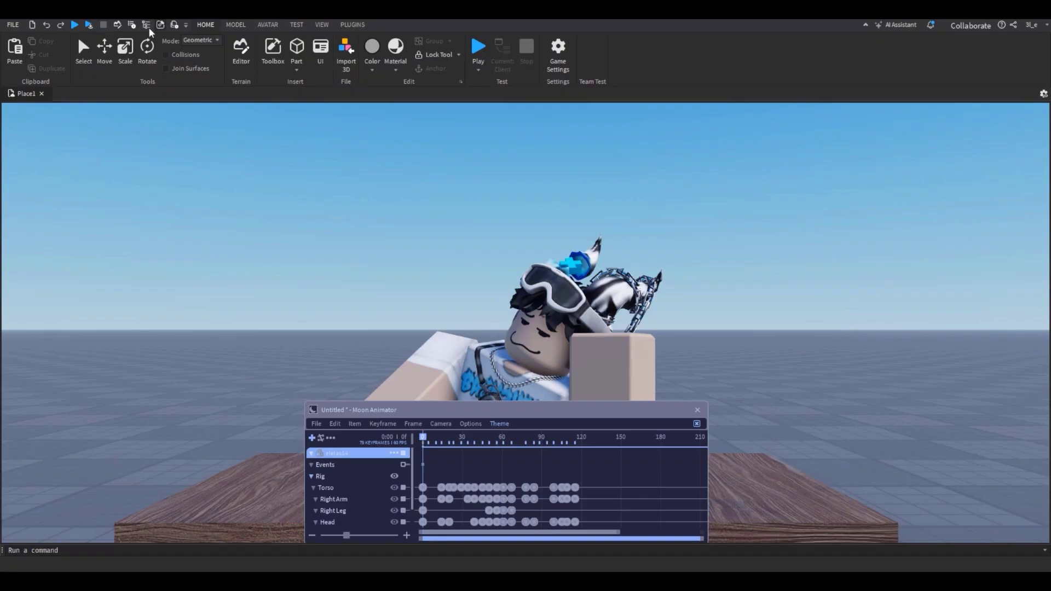
Expand the character's Model and Head in the Explorer and locate the face decal.
click(145, 25)
click(39, 177)
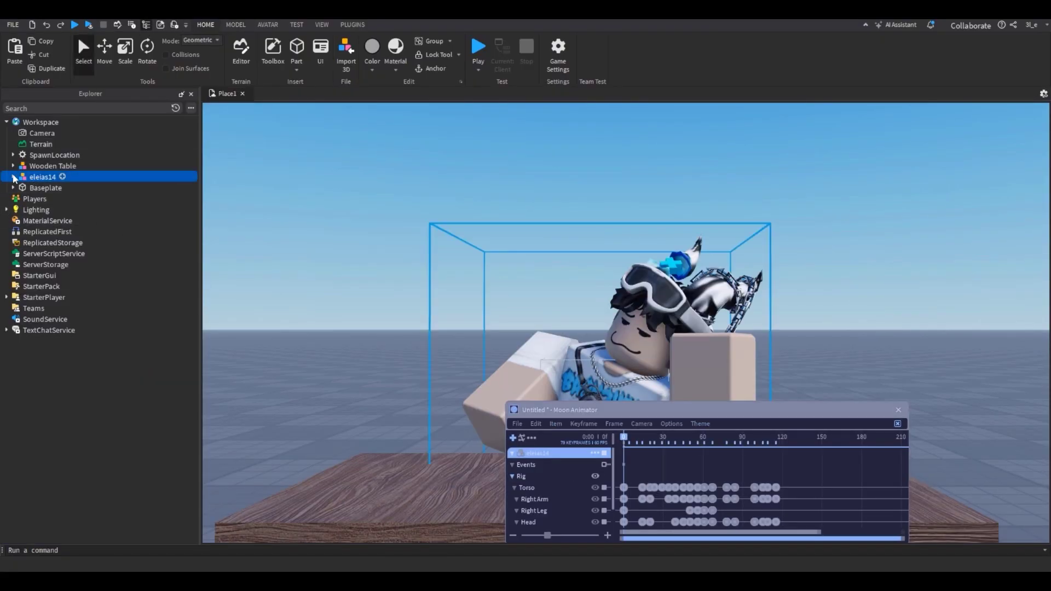
click(13, 177)
click(16, 309)
click(19, 308)
click(49, 319)
click(27, 319)
click(37, 385)
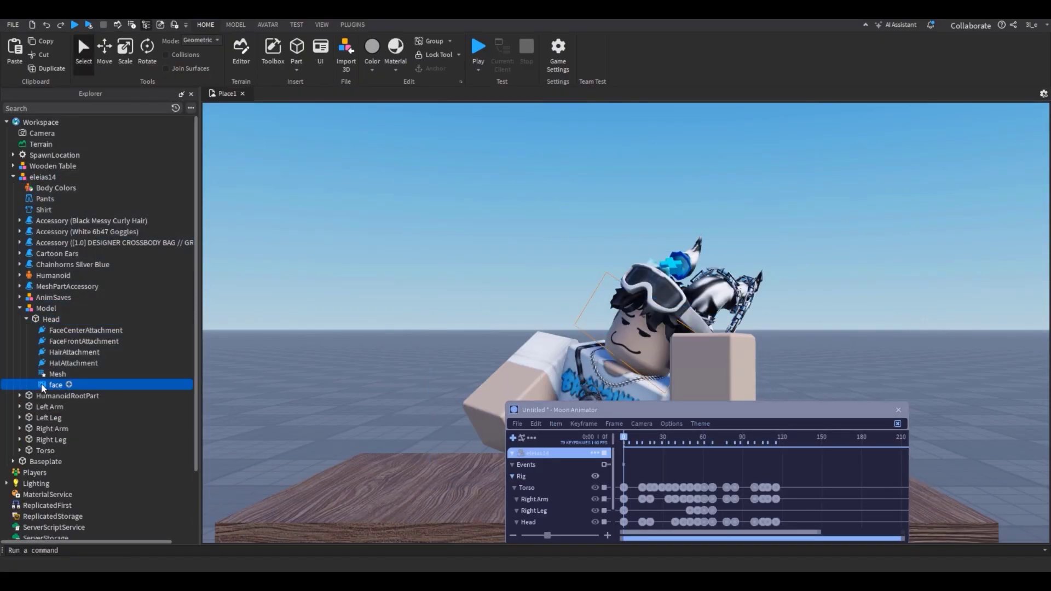
Add the head's face decal to the animation as an item with its Texture property.
click(513, 438)
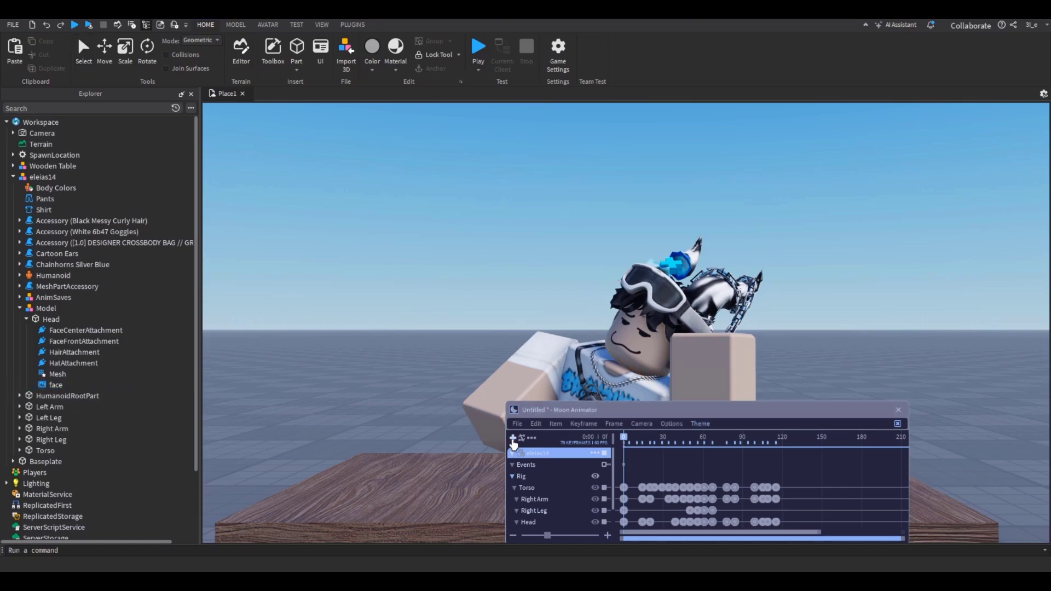
click(56, 385)
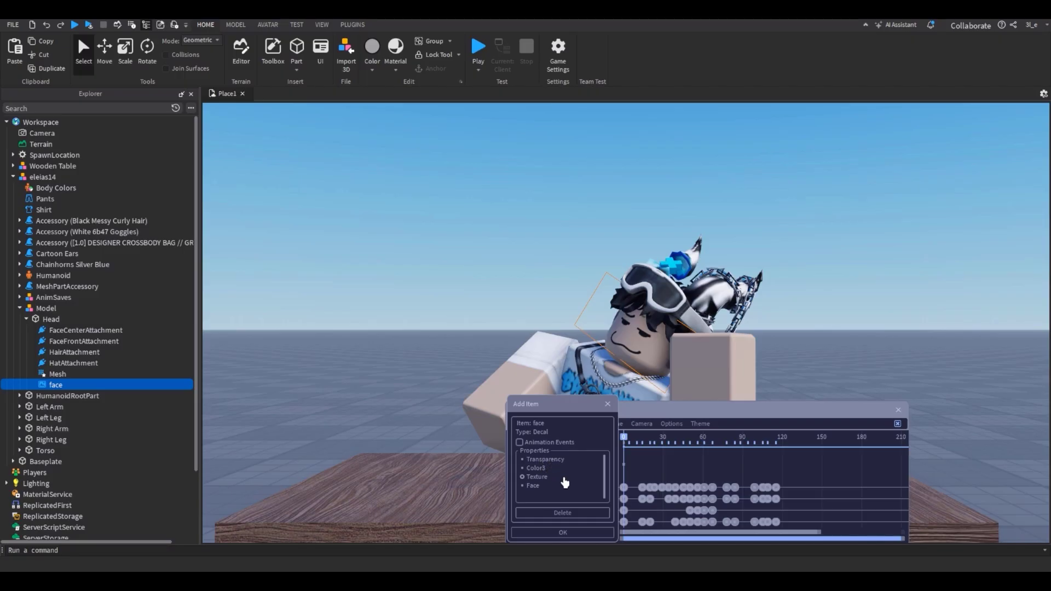
click(563, 532)
drag(547, 406, 290, 359)
click(191, 94)
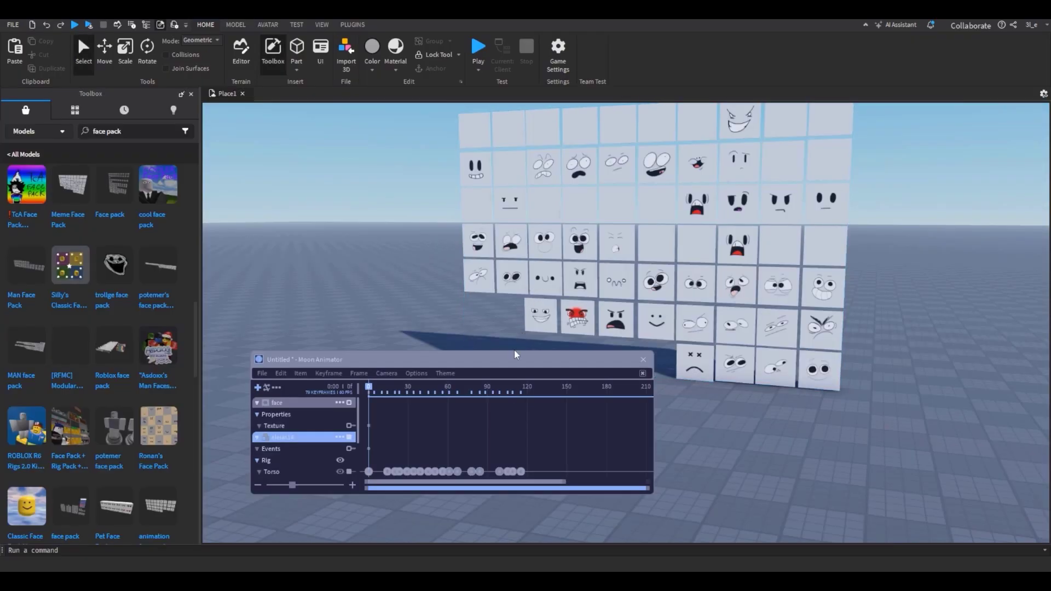
Examine the facial expressions on the face pack boards placed in the scene.
drag(515, 354, 523, 421)
key(w)
right_drag(257, 140, 481, 336)
key(d)
key(a)
scroll(624, 333, up, 8)
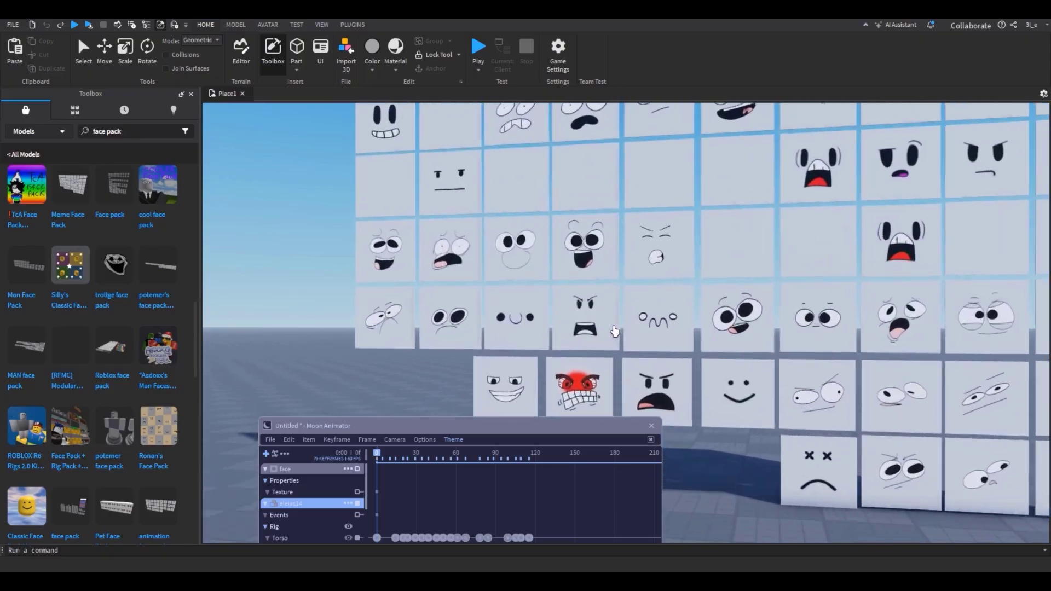
scroll(615, 331, down, 5)
right_drag(615, 330, 615, 331)
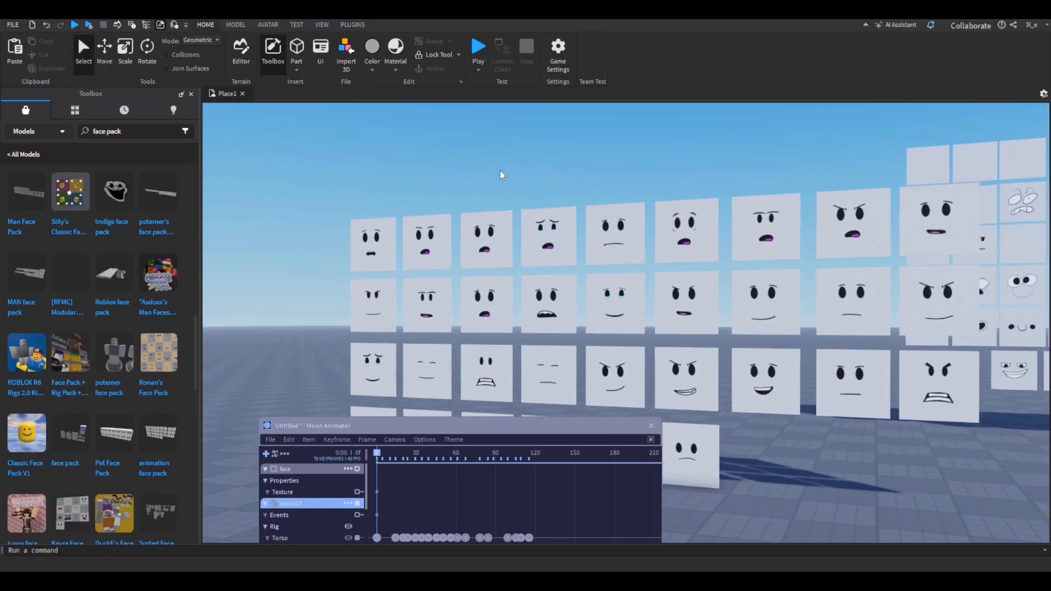
key(w)
mouse_move(499, 170)
right_down()
mouse_move(492, 167)
mouse_move(500, 180)
right_up()
key(s)
scroll(500, 181, up, 5)
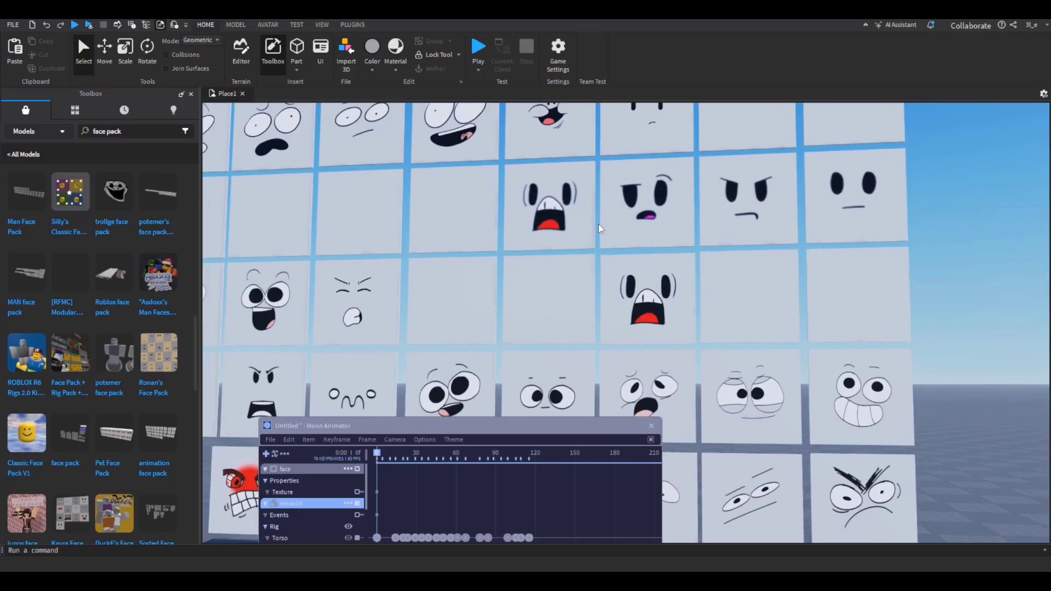
scroll(783, 260, down, 5)
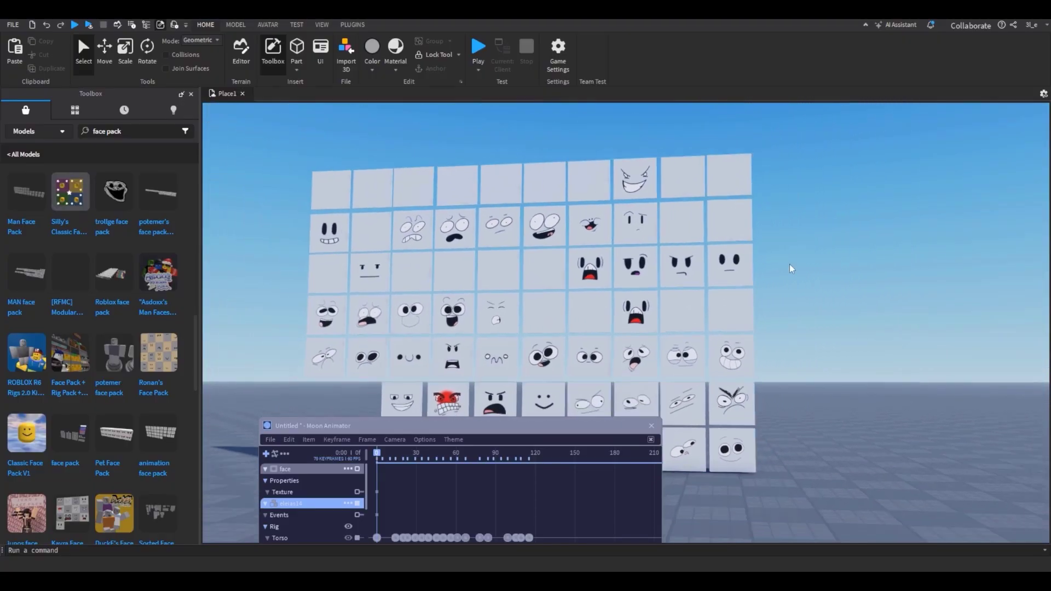
scroll(793, 266, up, 8)
scroll(793, 267, down, 8)
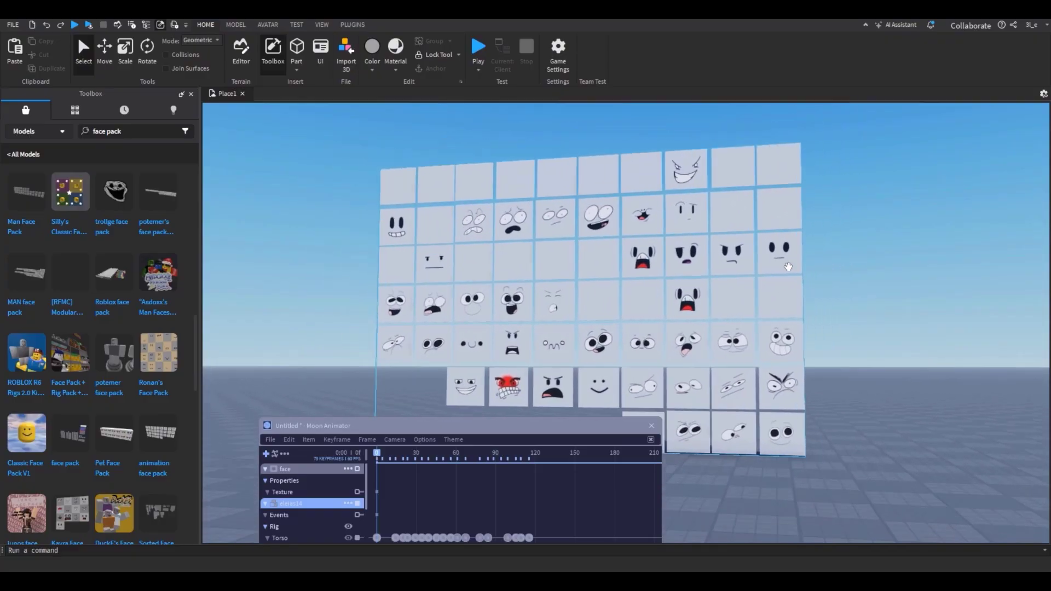
scroll(525, 211, up, 2)
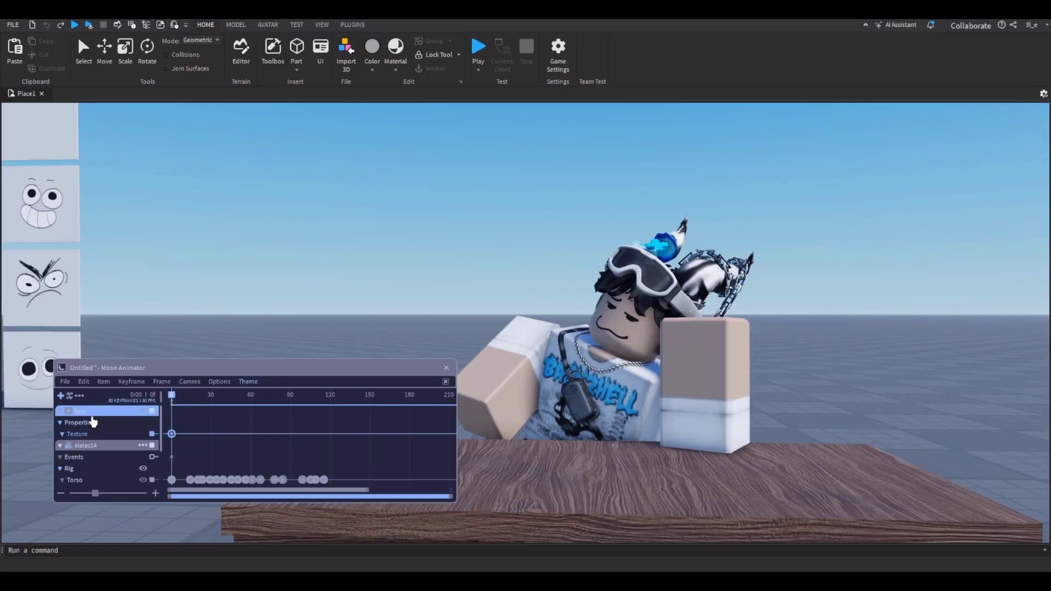
Key the face texture at frame 27 and select the Decal of the frowning face with thick scribbled eyebrows on the face board.
drag(167, 398, 210, 405)
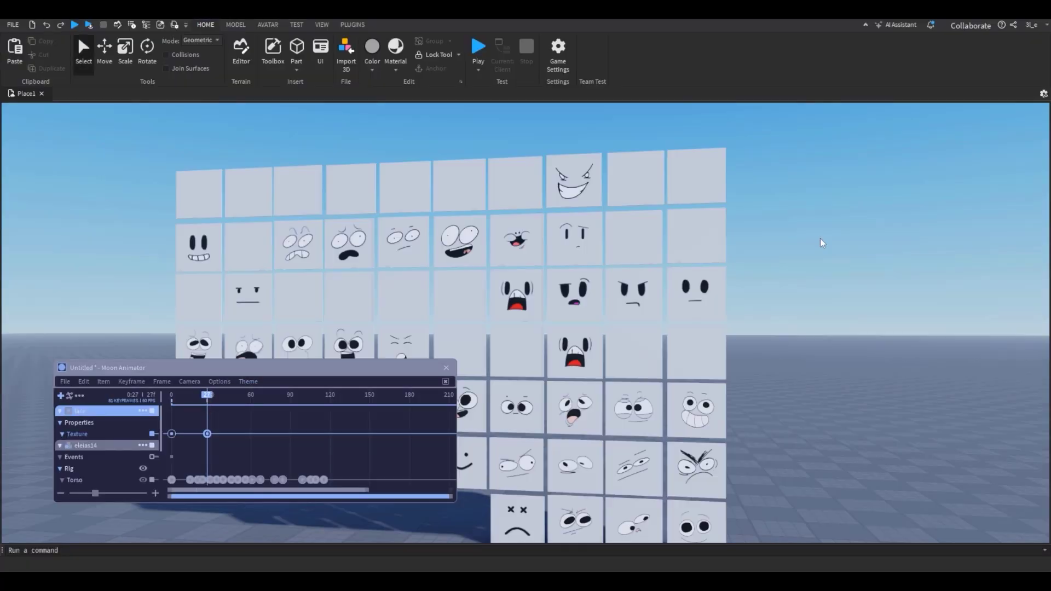
key(q)
key(w)
key(s)
key(e)
key(w)
key(d)
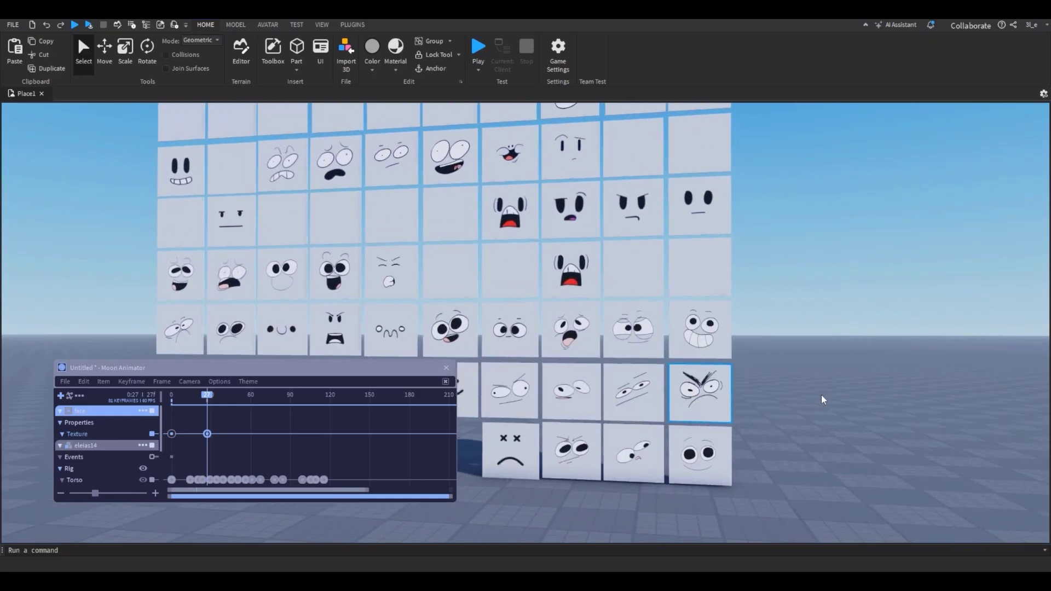
key(q)
click(650, 308)
key(s)
key(e)
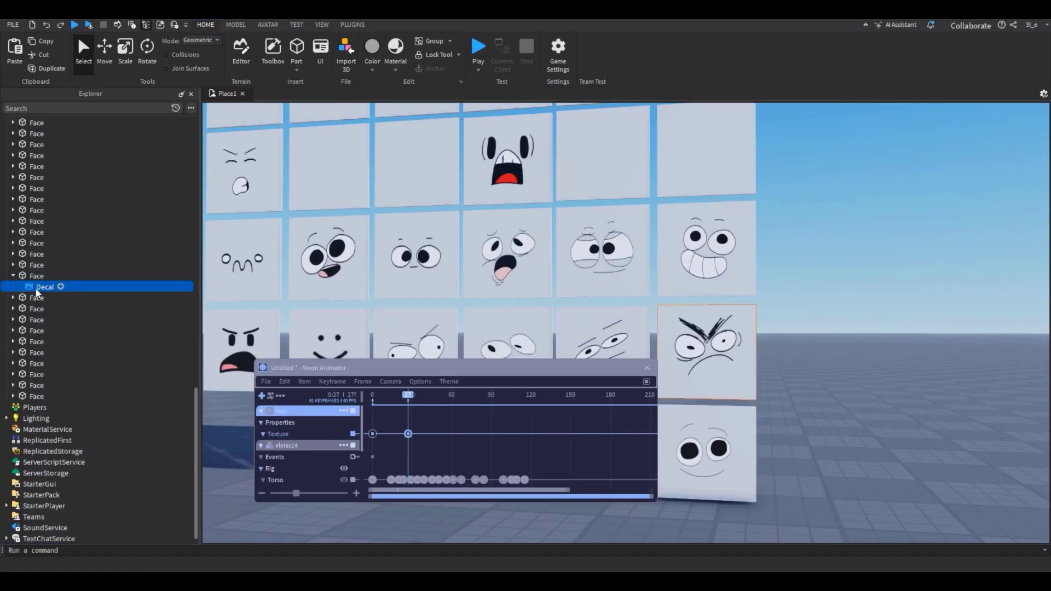
Copy the selected decal's Texture ID and paste it into the character's face Texture keyframe at frame 27.
click(132, 25)
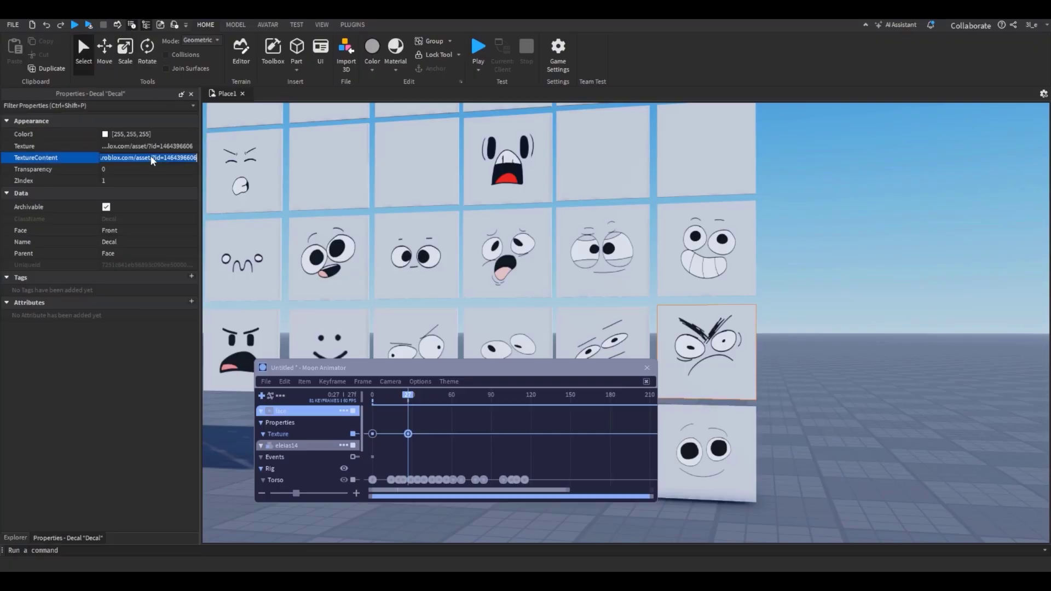
click(161, 146)
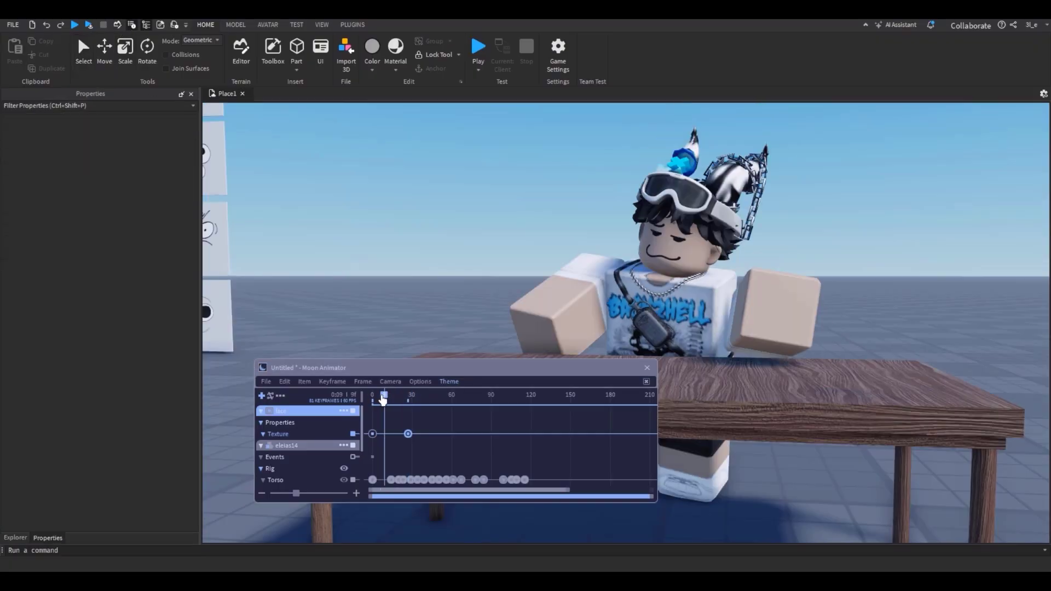
drag(383, 400, 409, 401)
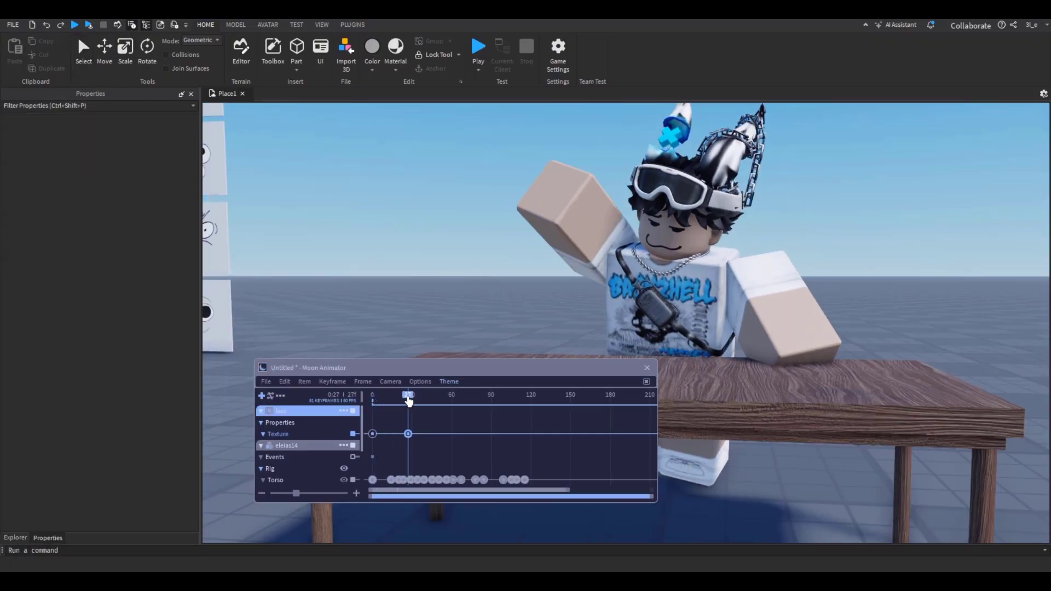
double_click(408, 434)
click(435, 474)
key(ctrl+v)
click(520, 533)
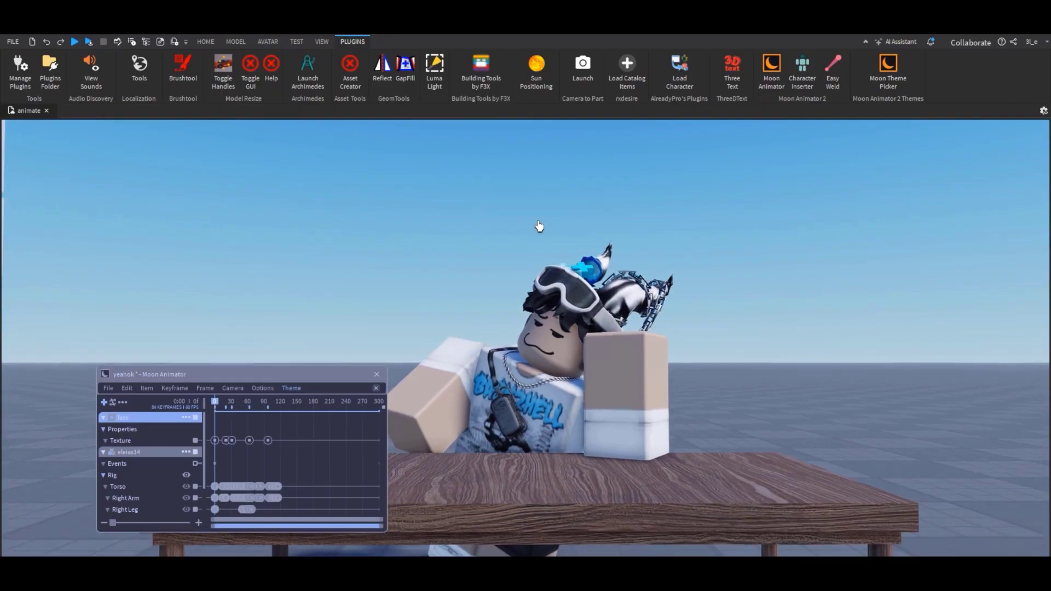
Play the animation with the keyed face changes and view the character from different distances.
key(space)
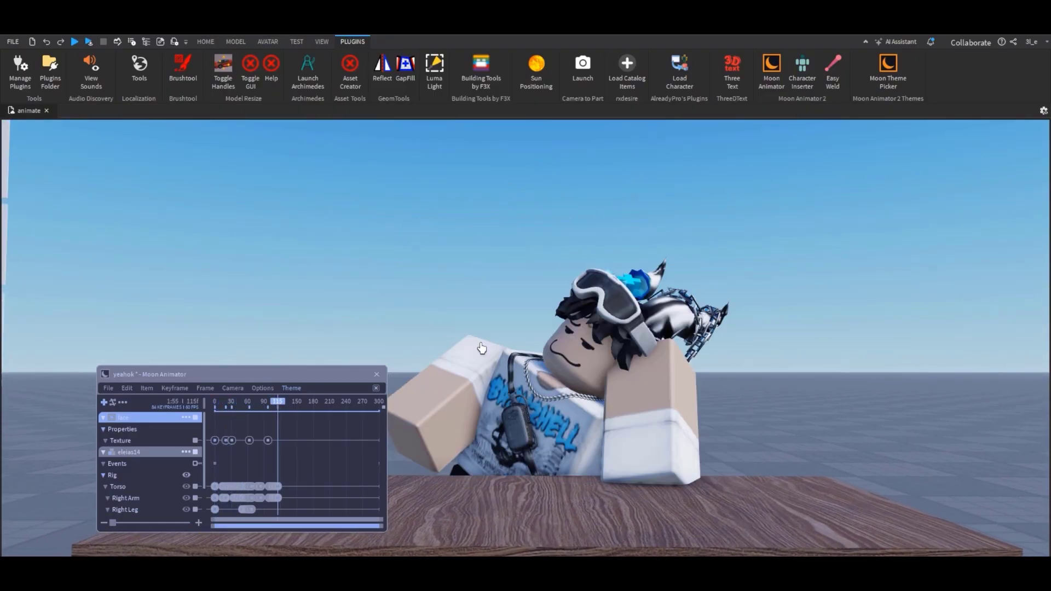
scroll(485, 350, down, 5)
scroll(485, 352, up, 3)
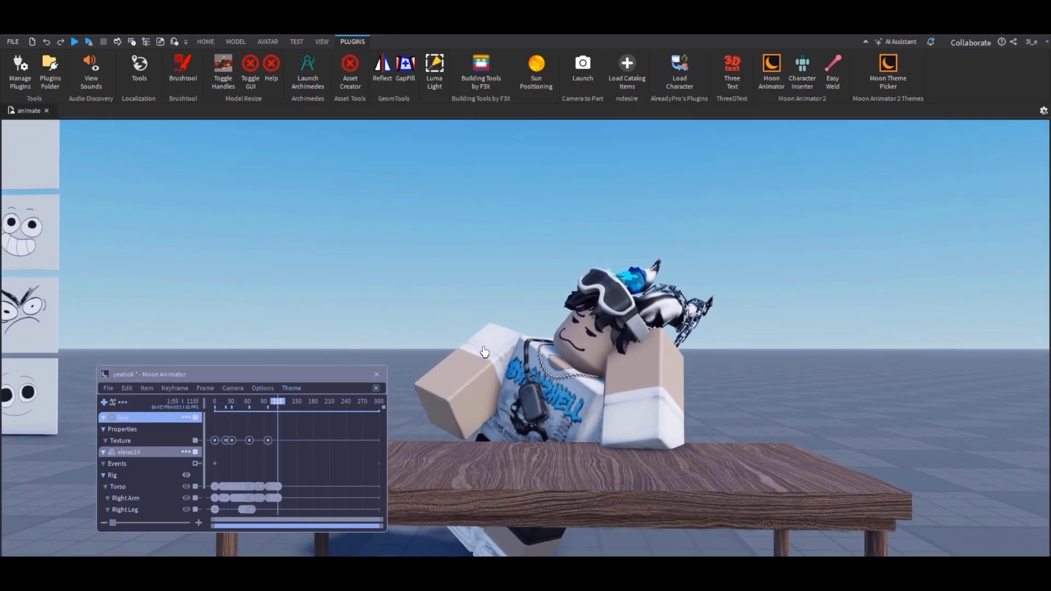
right_drag(485, 351, 484, 352)
scroll(485, 350, down, 3)
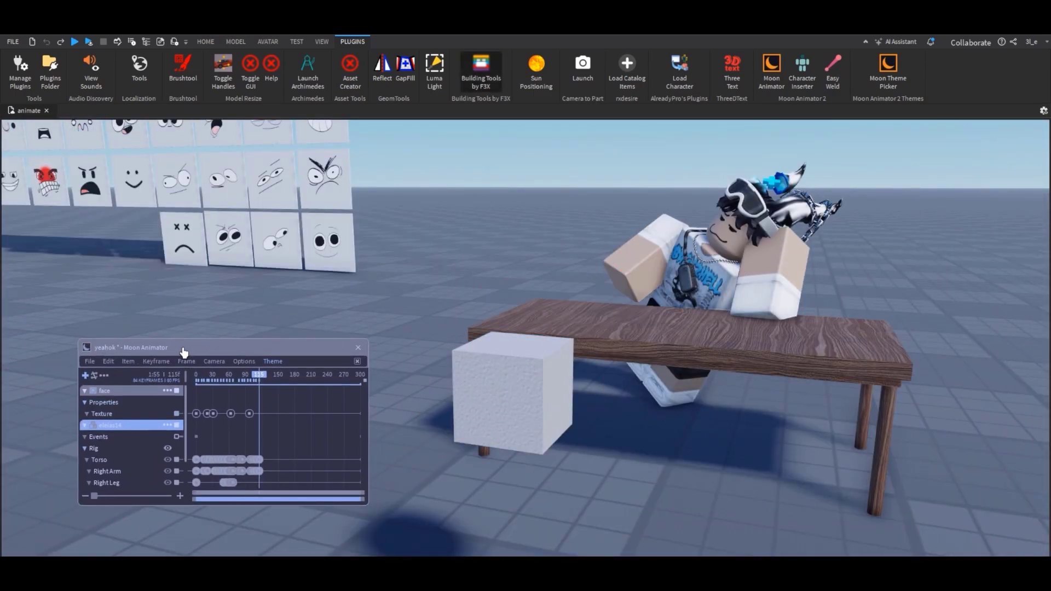
Add the white block in front of the table to the animation as an item with its CFrame property.
drag(182, 348, 171, 340)
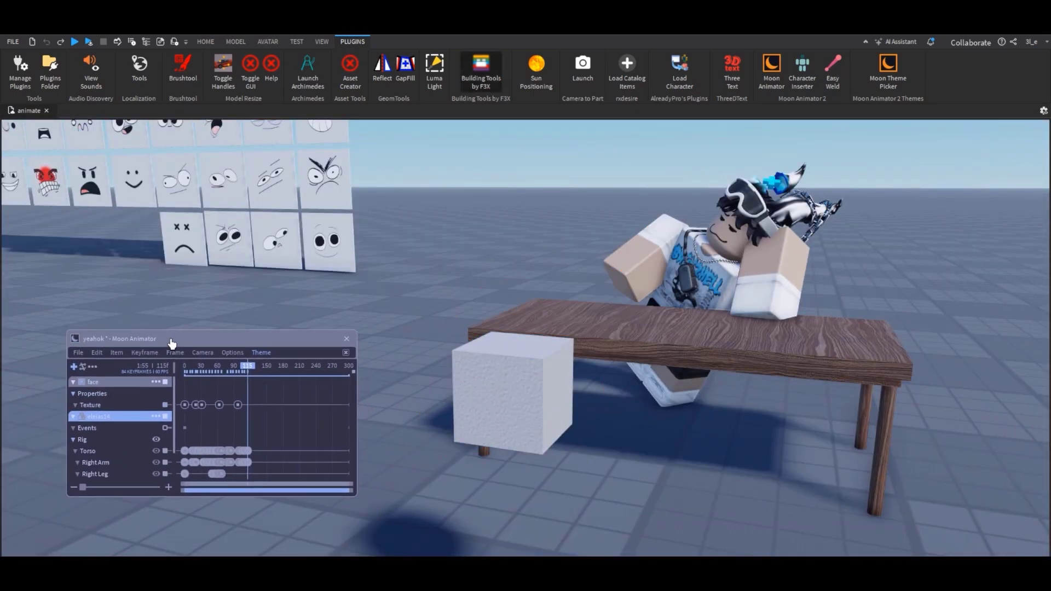
click(74, 367)
click(510, 388)
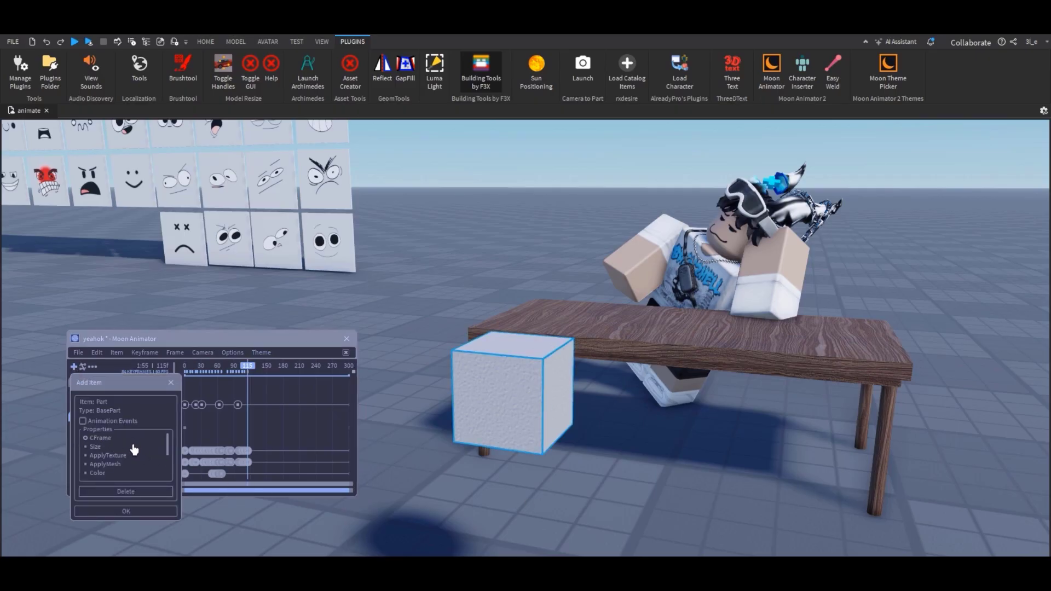
click(131, 514)
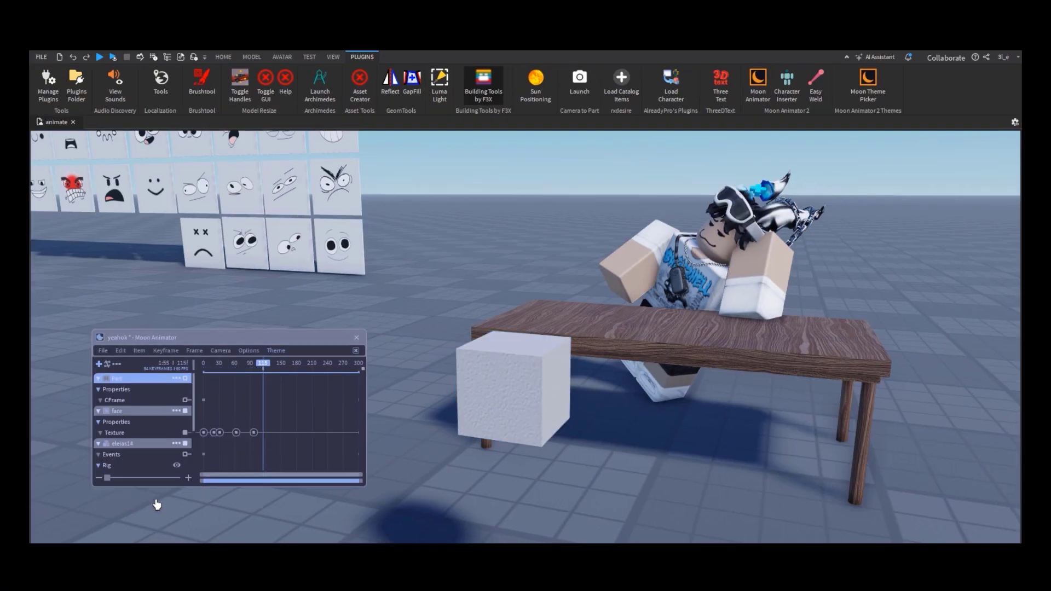
At frame 91, slide the block along its red axis toward the table's other end to key its position.
drag(237, 365, 222, 364)
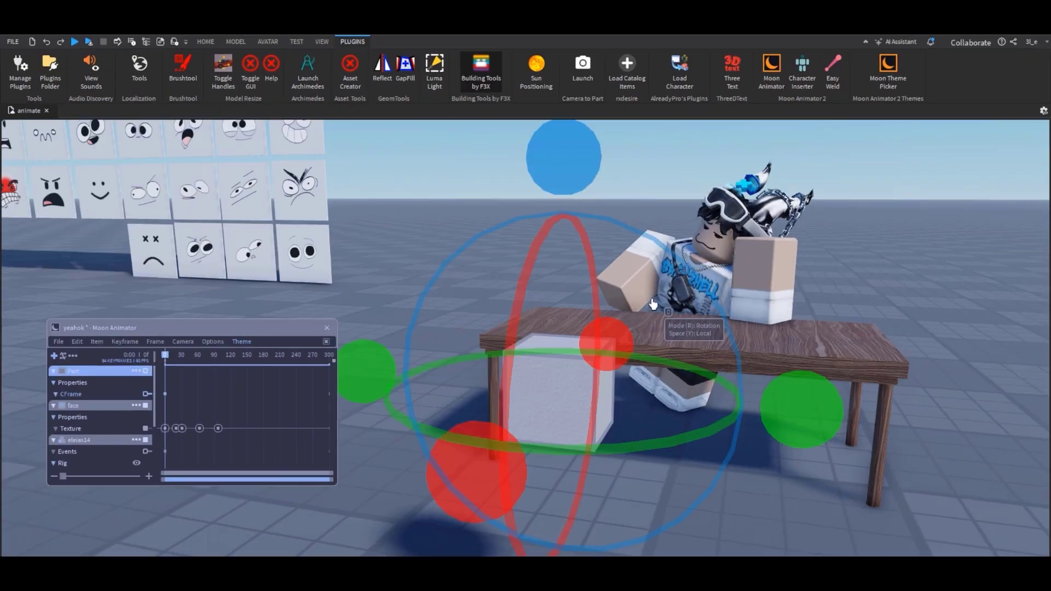
key(r)
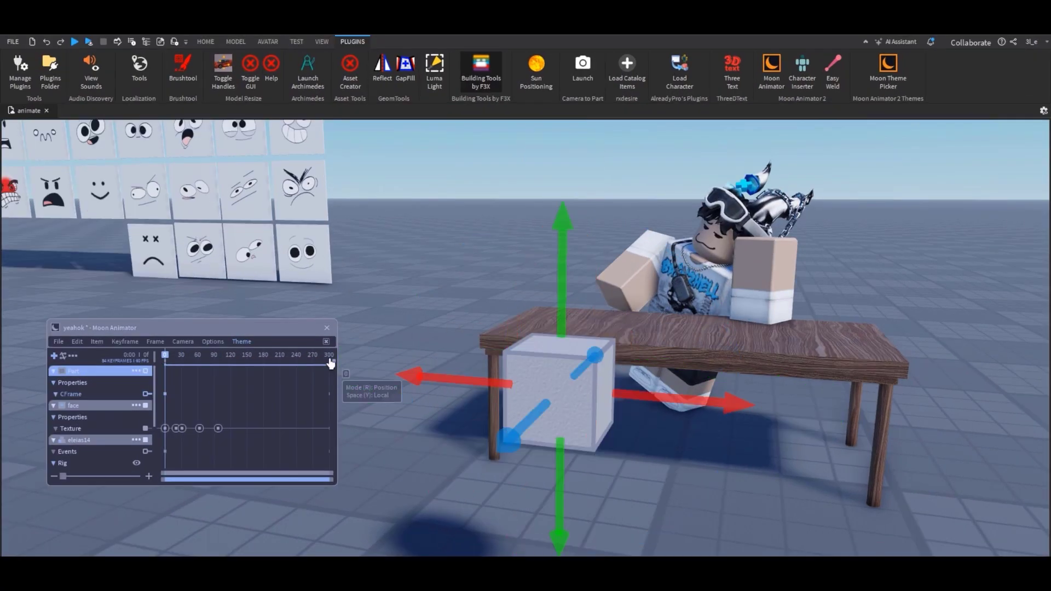
drag(167, 357, 215, 359)
drag(623, 395, 845, 428)
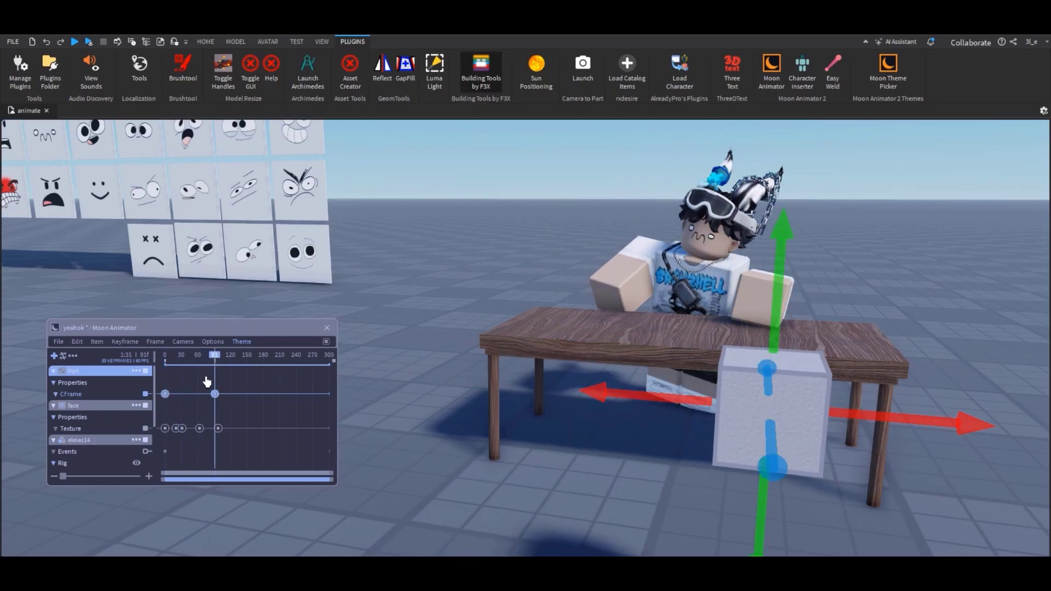
Play the block's movement from the start and delete its CFrame keyframe at frame 91.
drag(212, 361, 146, 361)
key(space)
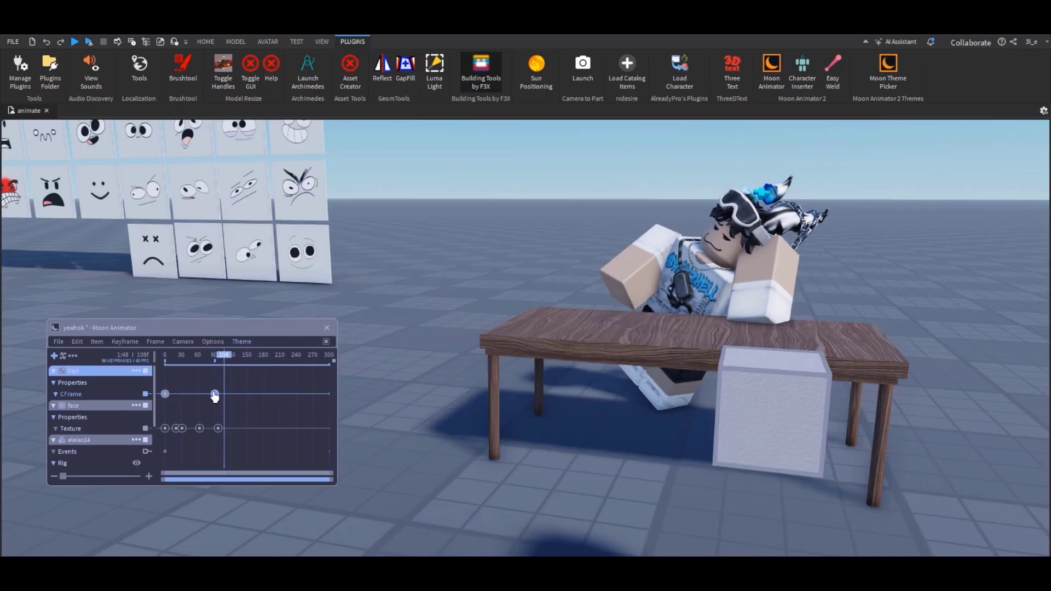
click(214, 395)
key(Delete)
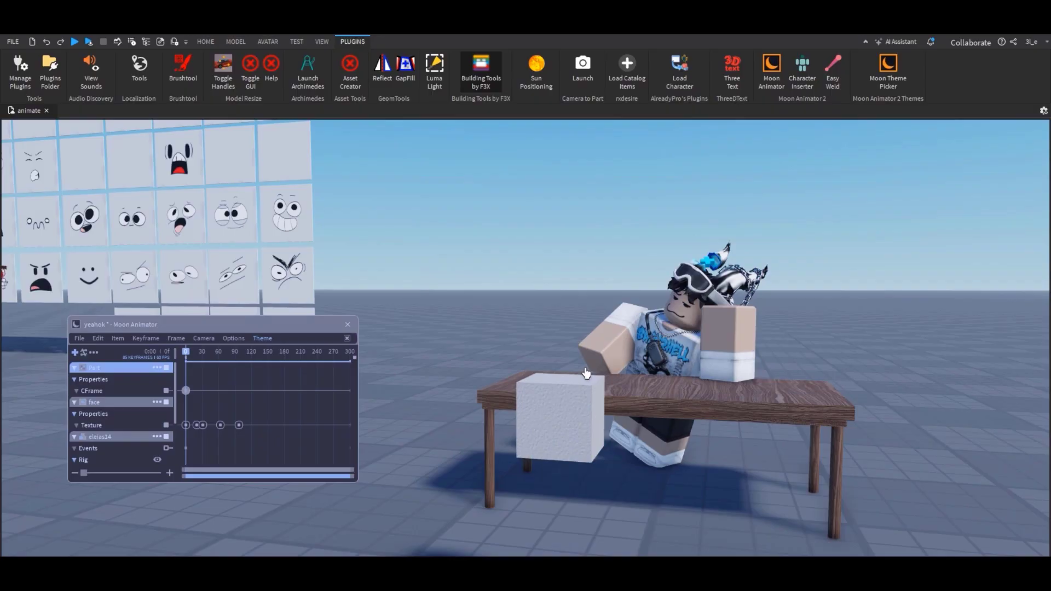
Add the Camera to the animation as an item with its FieldOfView and CFrame properties.
scroll(585, 372, up, 3)
scroll(613, 430, up, 3)
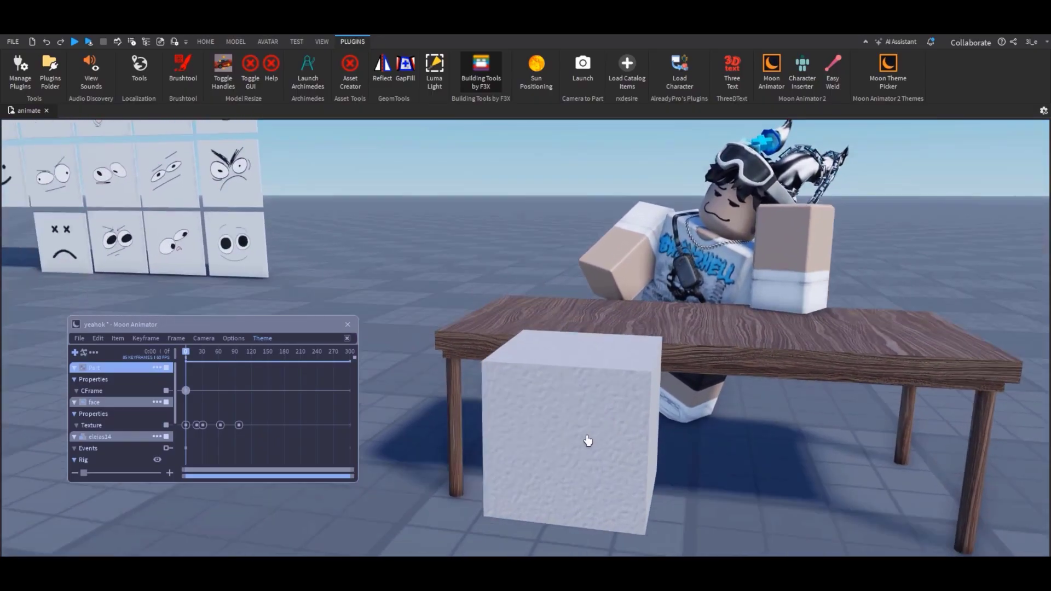
right_drag(587, 440, 588, 441)
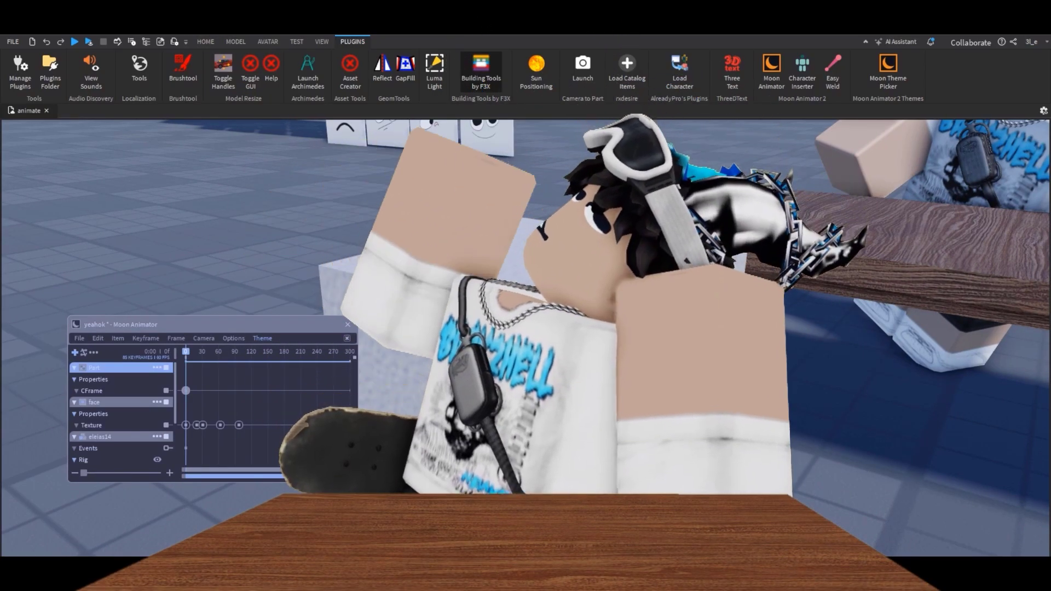
click(262, 338)
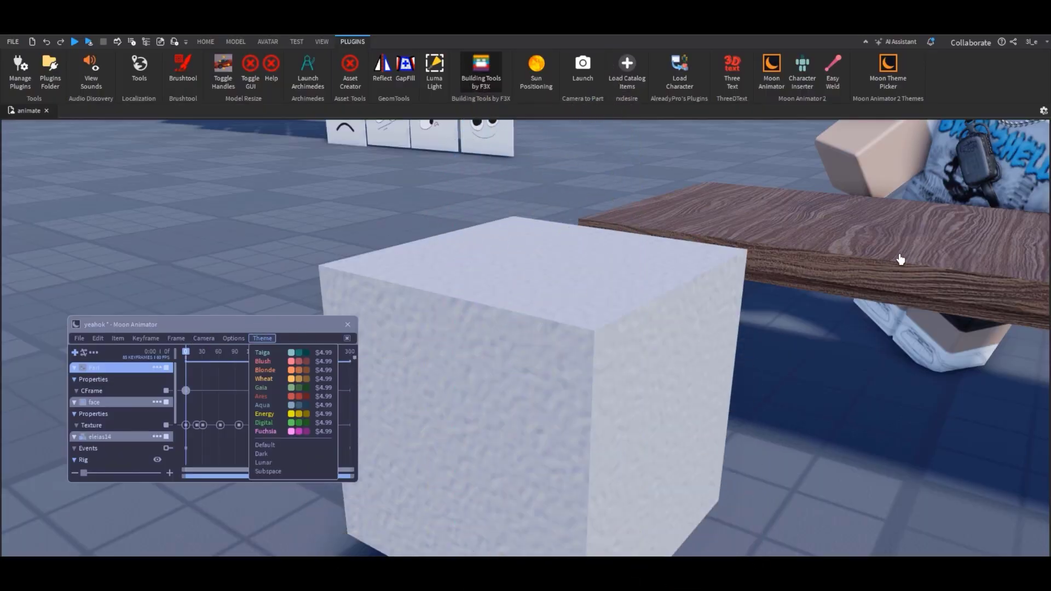
click(225, 339)
click(208, 353)
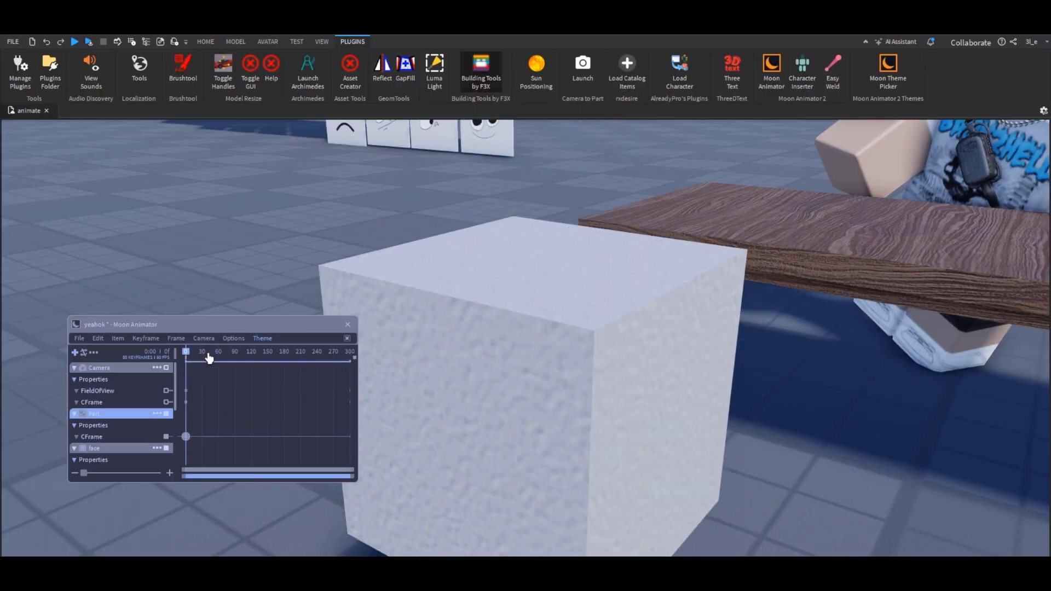
Replace the Camera item's properties with AttachToPart and set its frame 0 keyframe's instance to the white block.
click(157, 368)
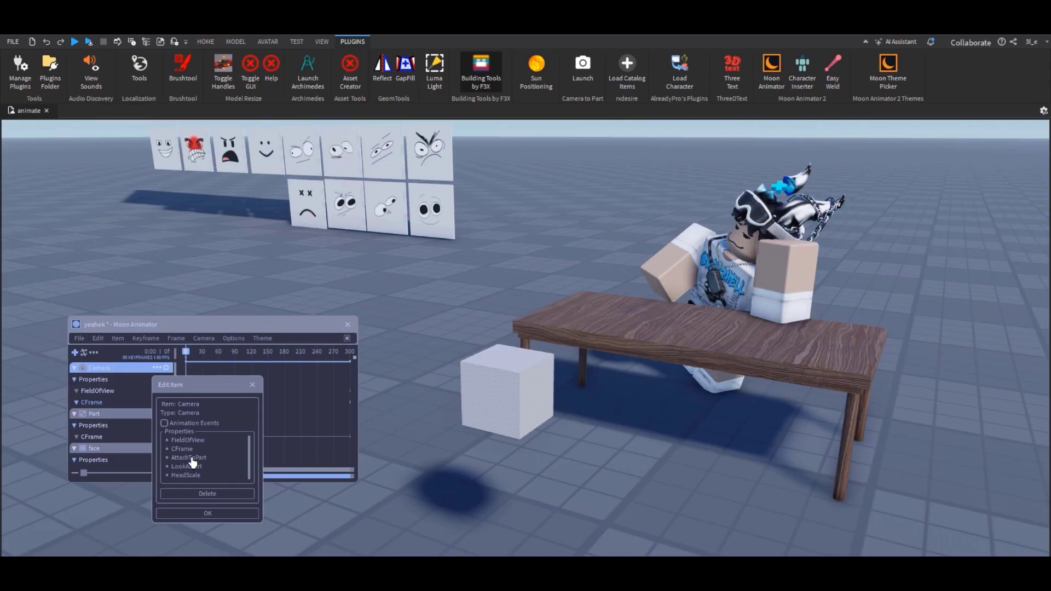
click(219, 515)
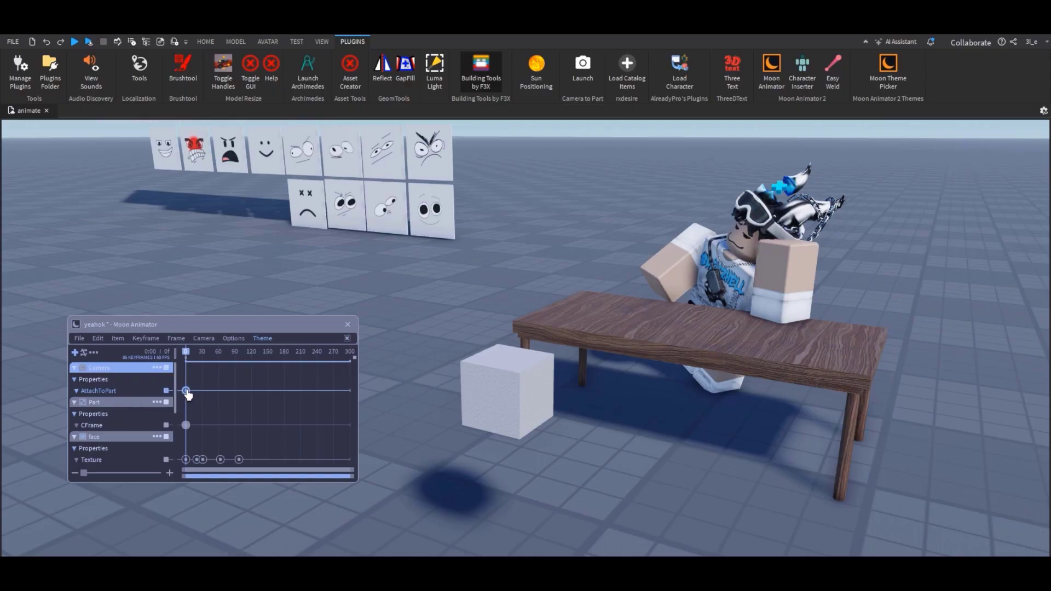
double_click(186, 391)
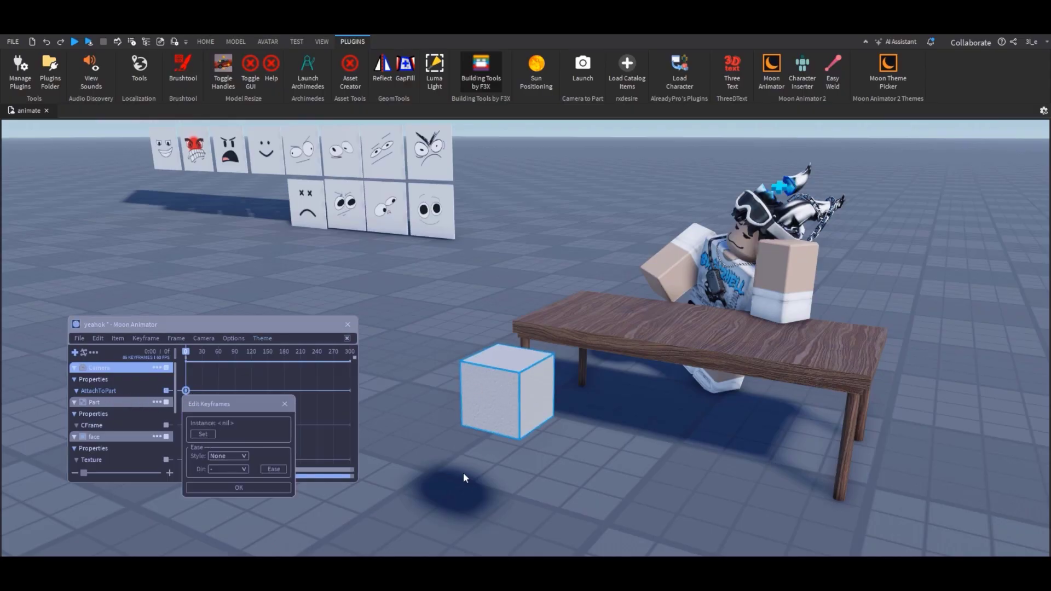
click(203, 435)
click(241, 487)
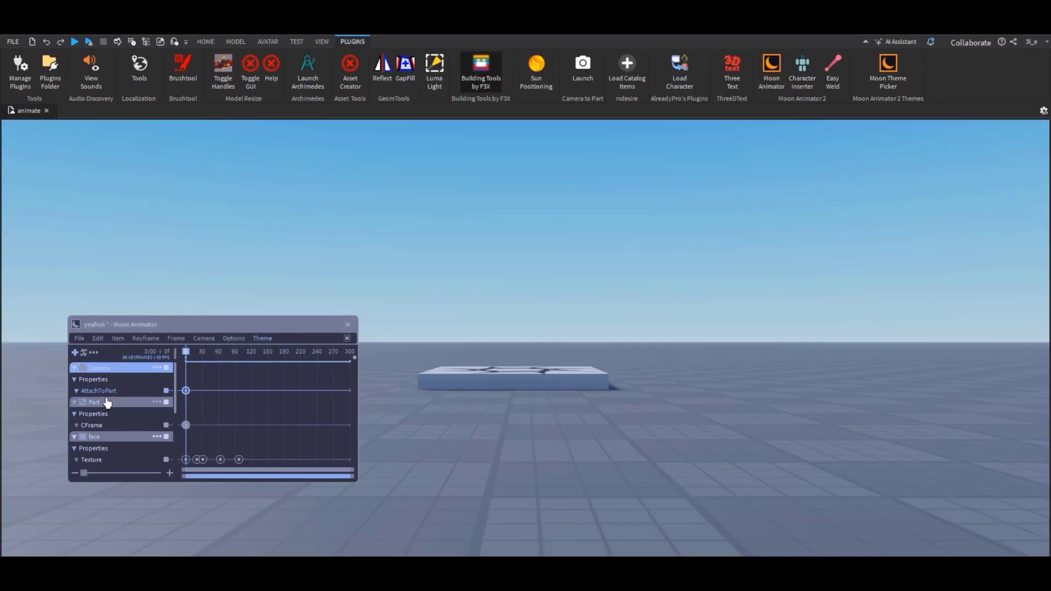
Key the block's CFrame at frame 45, moved and rotated to face the character across the table, and collapse the face item.
key(s)
right_drag(448, 433, 616, 352)
key(w)
key(s)
key(w)
key(s)
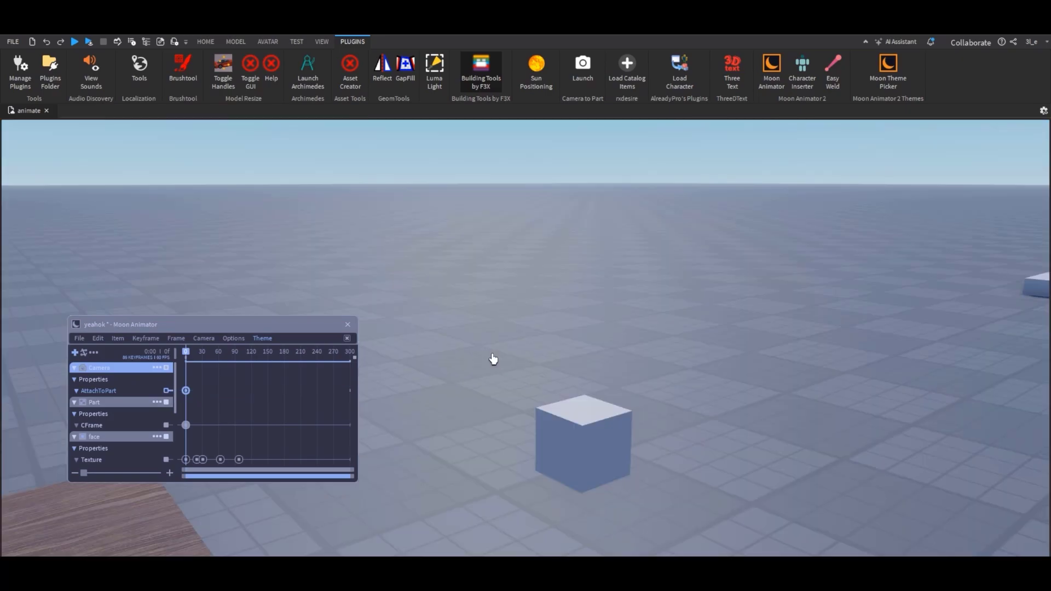
key(w)
right_drag(494, 359, 399, 378)
key(s)
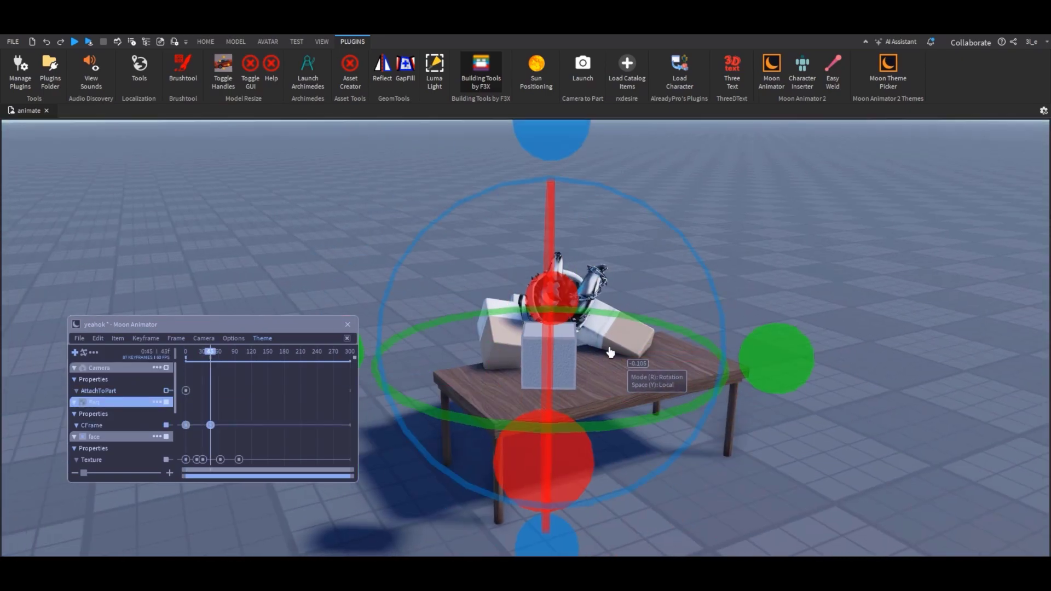
drag(190, 409, 224, 410)
click(74, 437)
right_drag(495, 411, 462, 424)
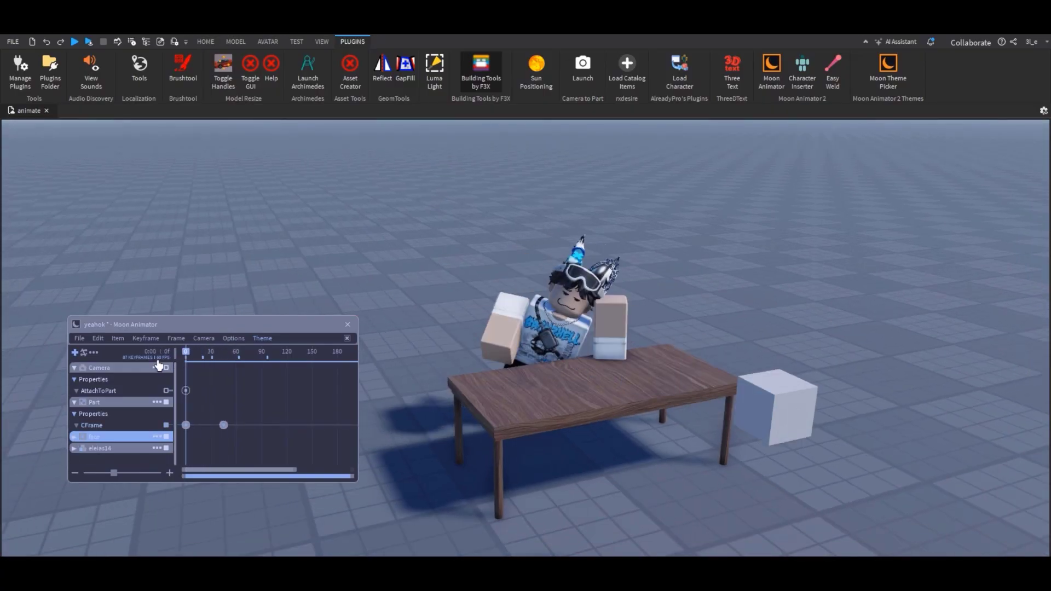
Enable the Camera's AttachToPart track and play the animation from the start through the block's view.
click(166, 392)
key(space)
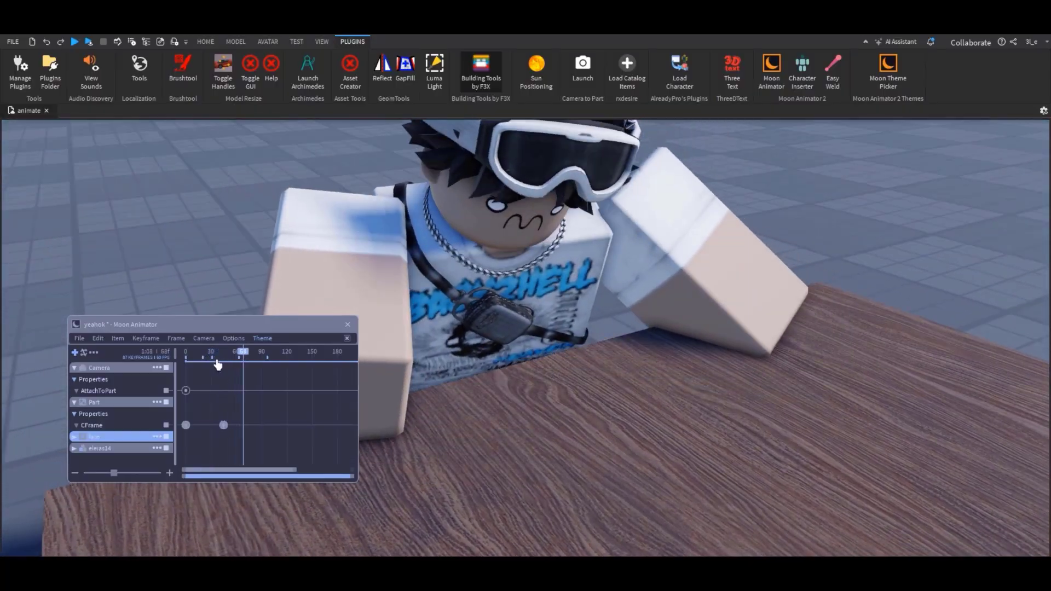
drag(218, 365, 179, 374)
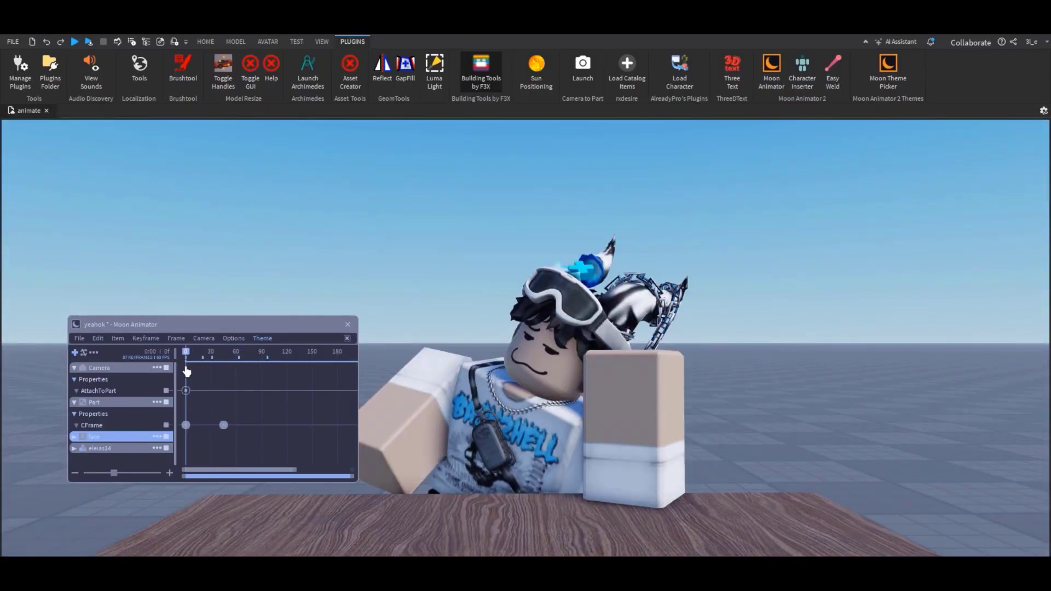
key(space)
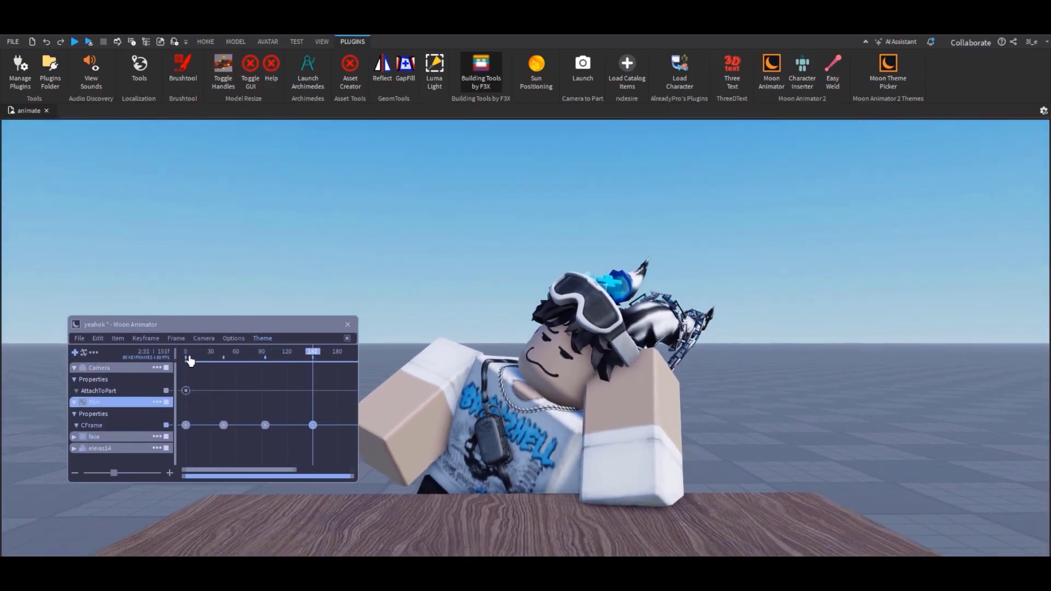
At frame 39, rotate the block around its blue axis to tilt the view of the attached camera.
click(176, 360)
drag(176, 359, 218, 365)
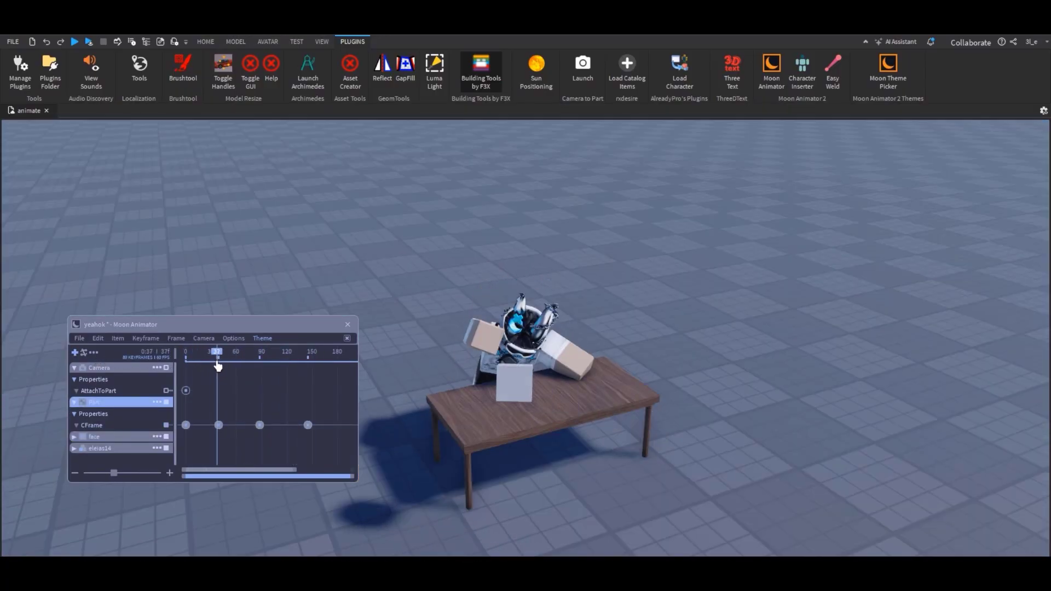
click(494, 387)
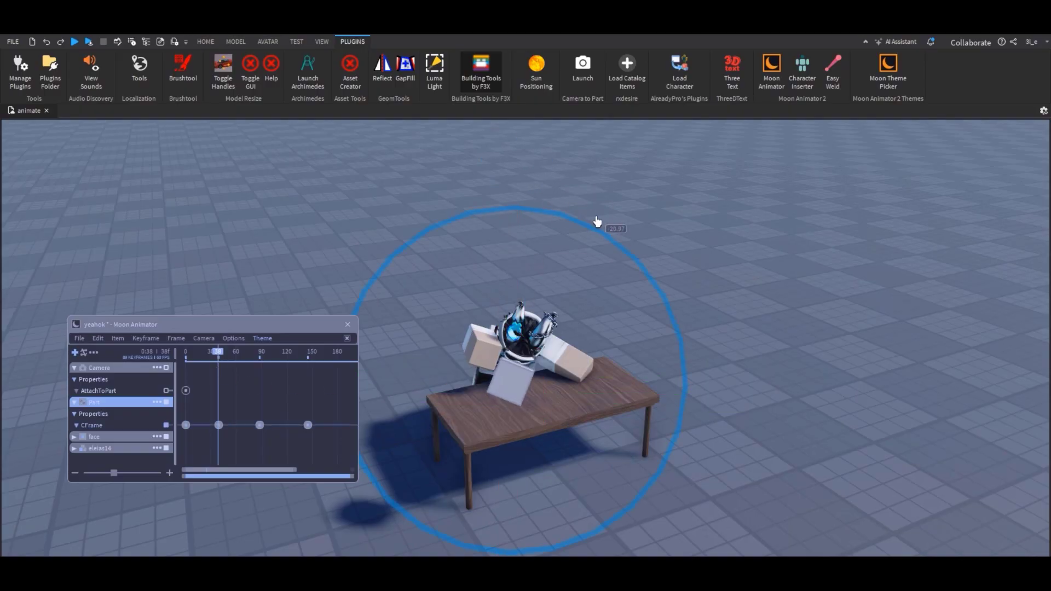
drag(218, 366, 220, 359)
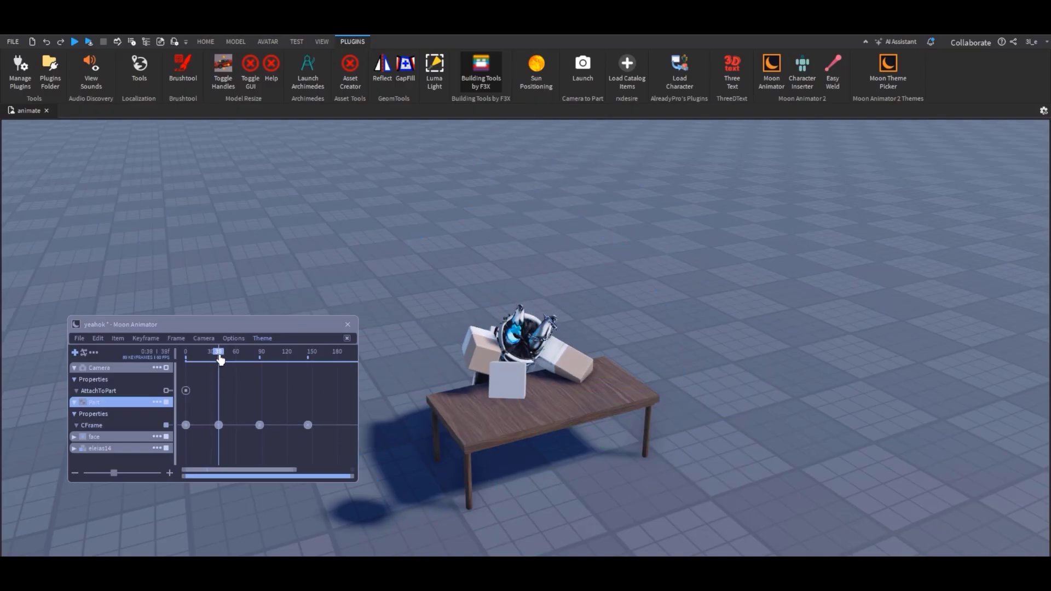
click(488, 380)
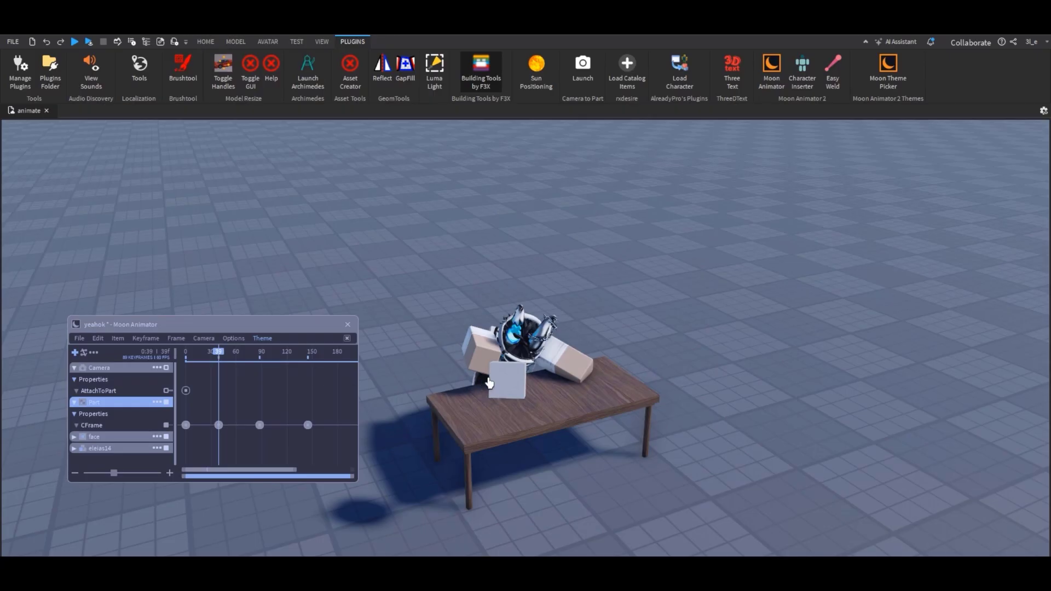
click(488, 380)
click(597, 337)
click(509, 378)
drag(522, 182, 552, 198)
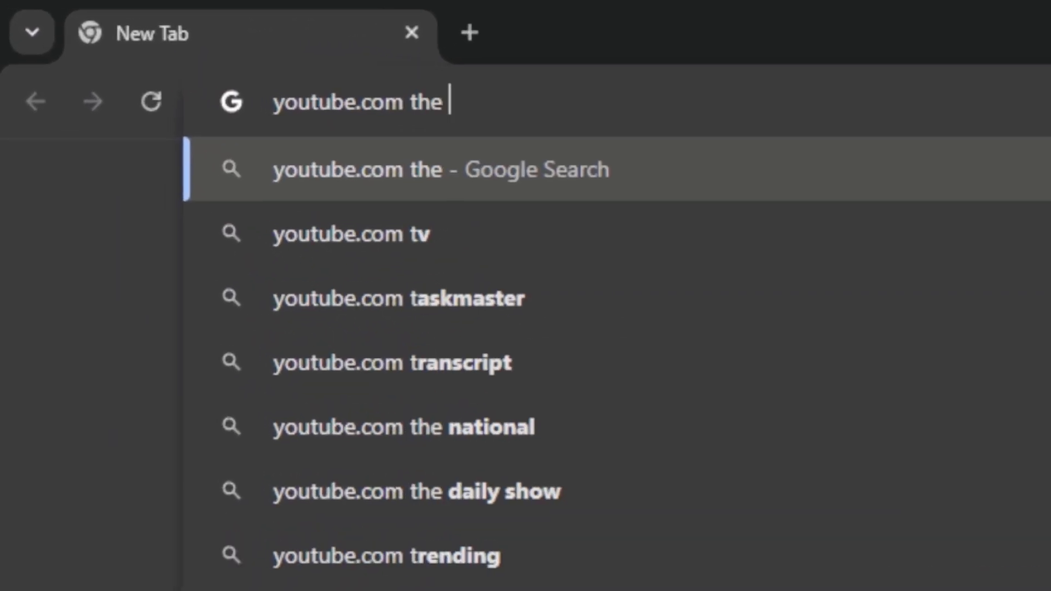
In the browser, enter "youtube.com the best website!!!!" as the address and search the free sound collection for "hello there! give me some fun sounds!".
text(best website!!!!)
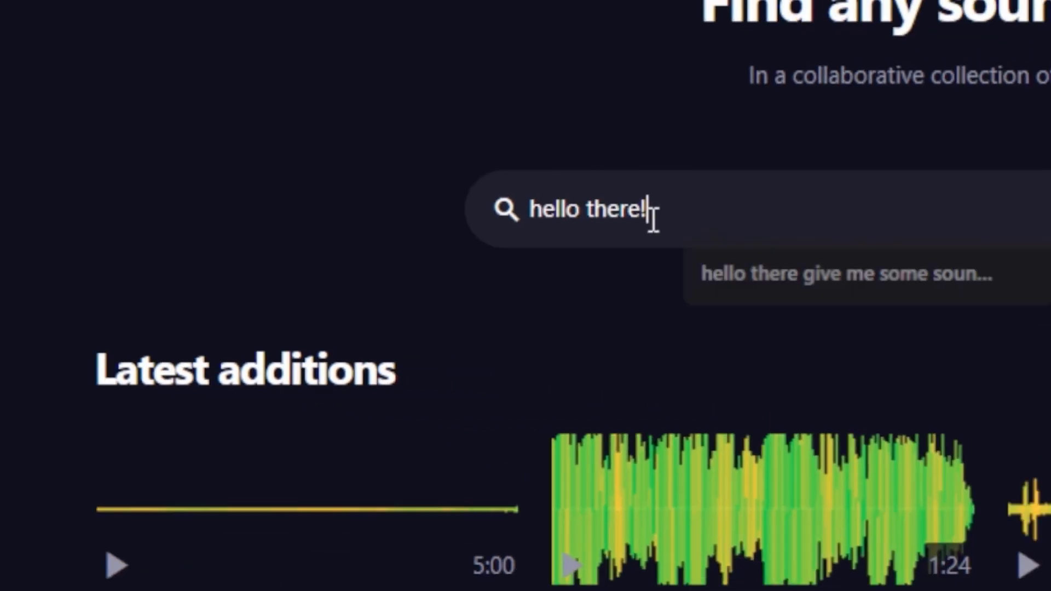
text(give me some fun so)
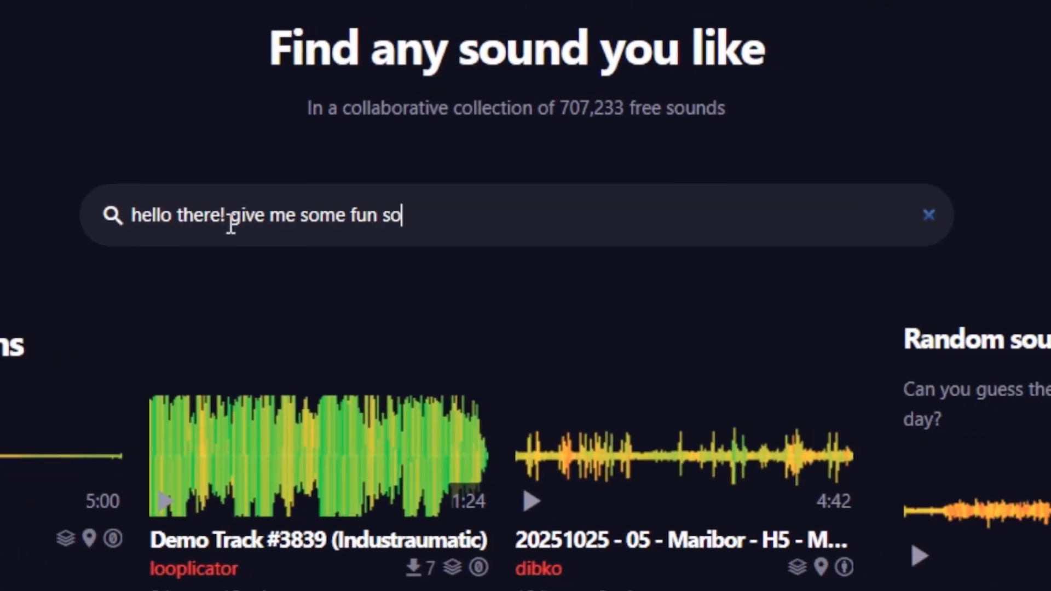
text(unds!)
key(Return)
drag(201, 284, 671, 333)
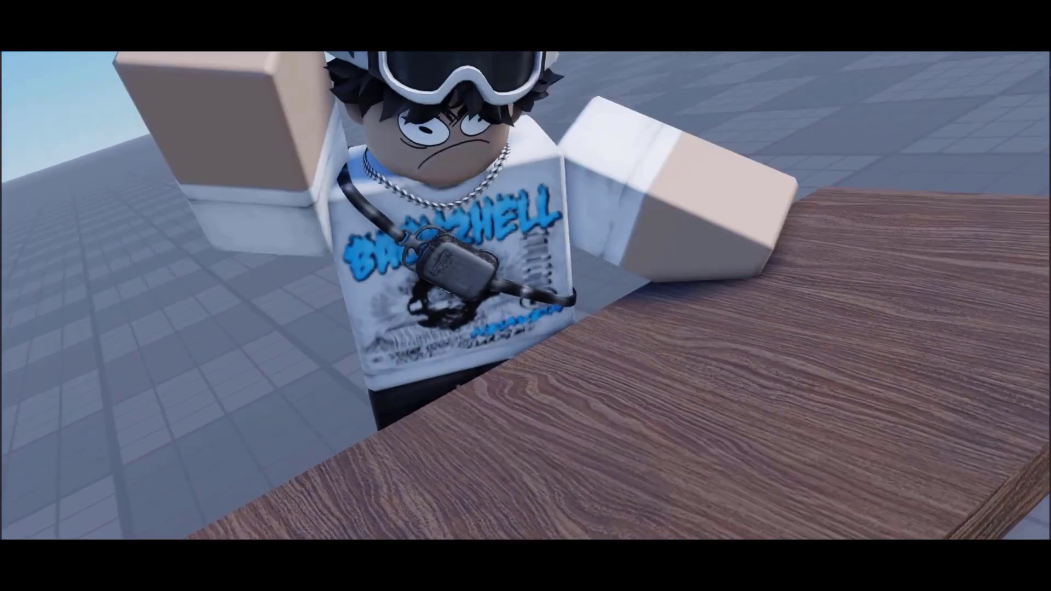